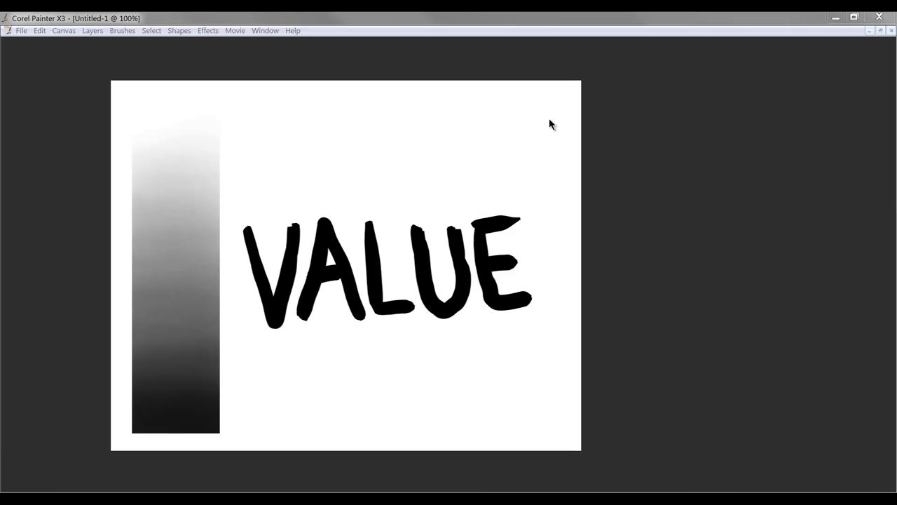
- Show the hidden palettes, toolbox and property bar again around the VALUE canvas with Tab
key(Tab)
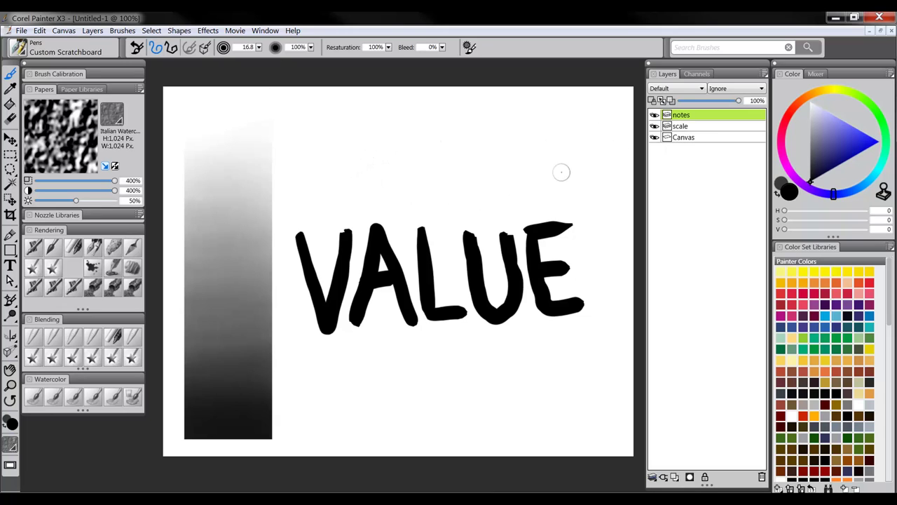
- Pick a bright blue and dab a light dot, then darken it and dab a second dot beside it
drag(837, 145, 851, 127)
drag(372, 149, 372, 158)
drag(840, 158, 849, 163)
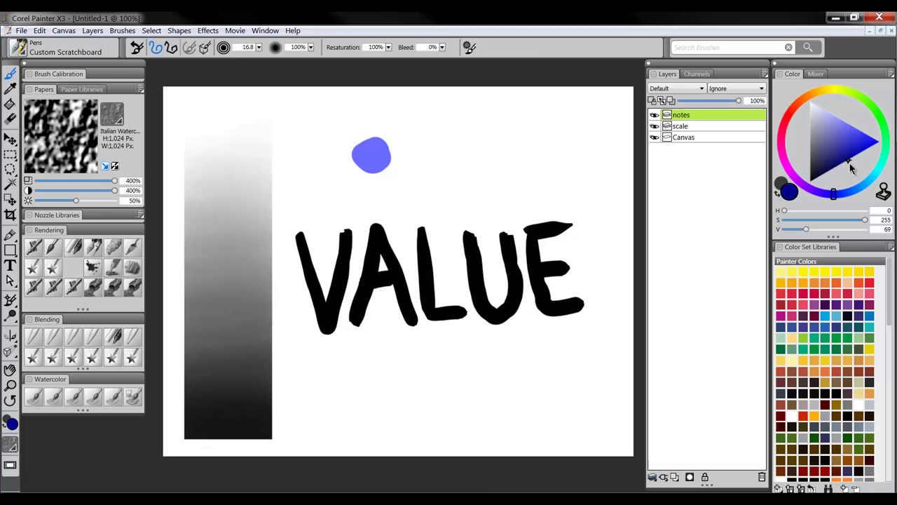
drag(461, 149, 462, 163)
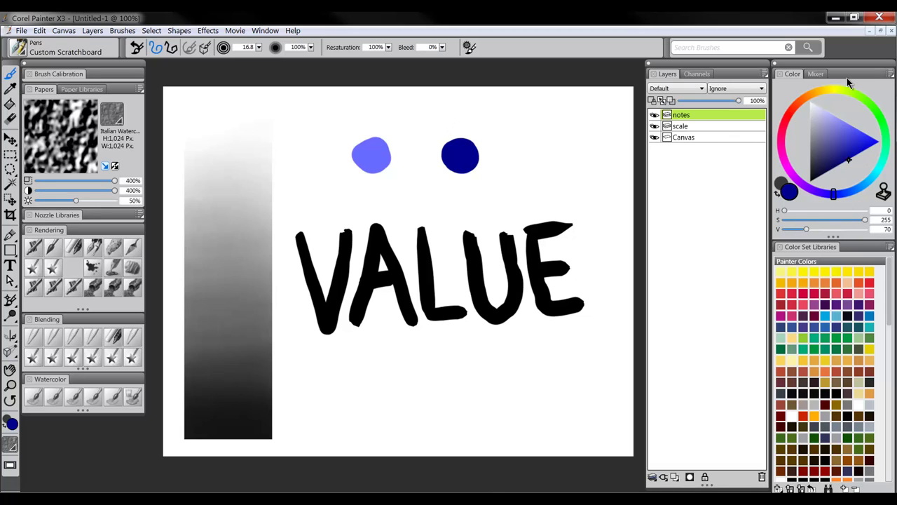
click(889, 73)
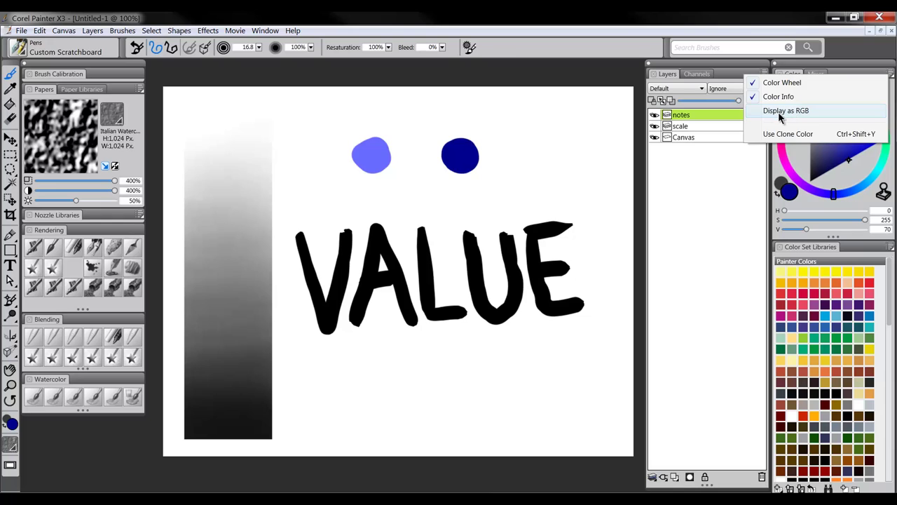
click(890, 73)
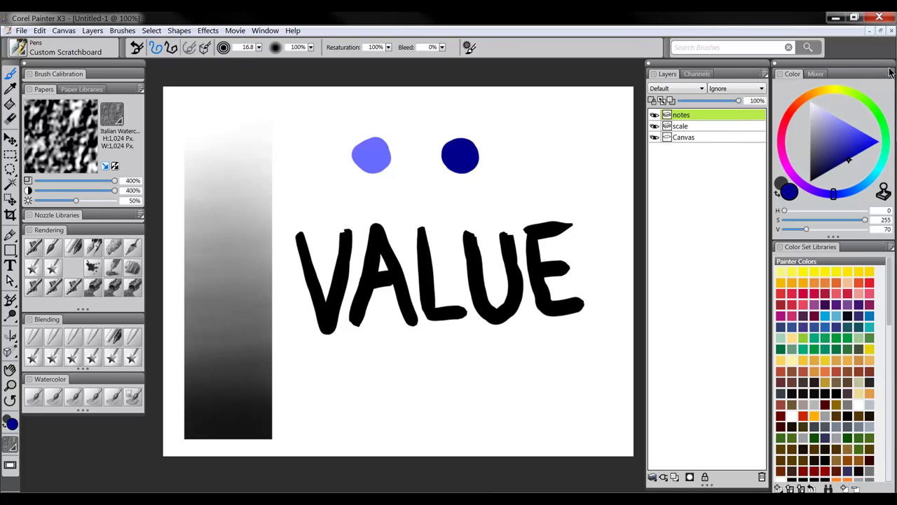
click(890, 73)
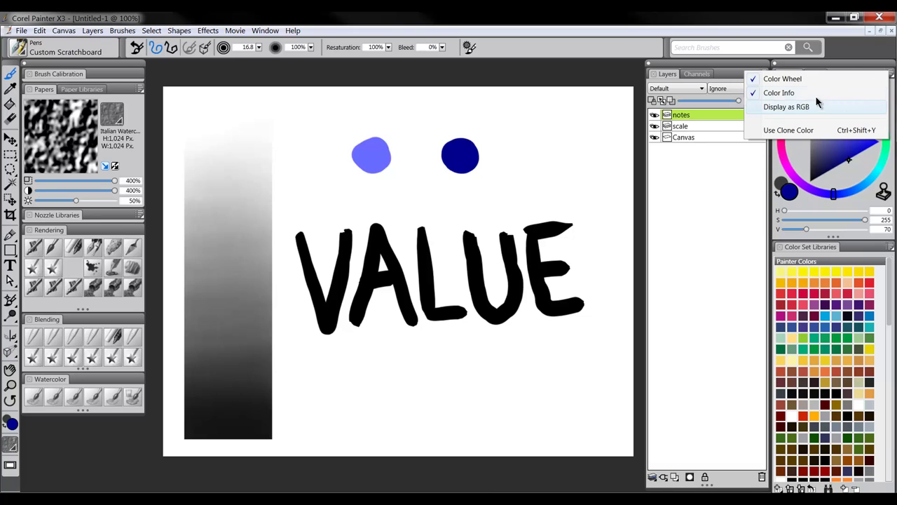
key(Escape)
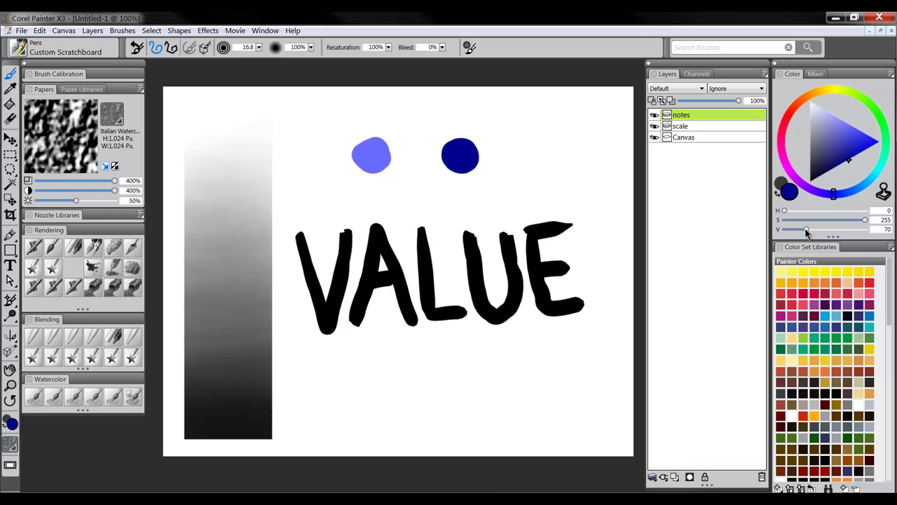
- Cycle the colour through white, mid grey and near black, then paint the E's top bar thicker
mouse_move(810, 233)
mouse_down()
mouse_move(840, 234)
mouse_move(813, 229)
mouse_up()
mouse_move(820, 162)
mouse_down()
mouse_move(798, 145)
mouse_move(802, 96)
mouse_move(795, 168)
mouse_move(794, 113)
mouse_move(792, 166)
mouse_move(779, 155)
mouse_move(783, 98)
mouse_up()
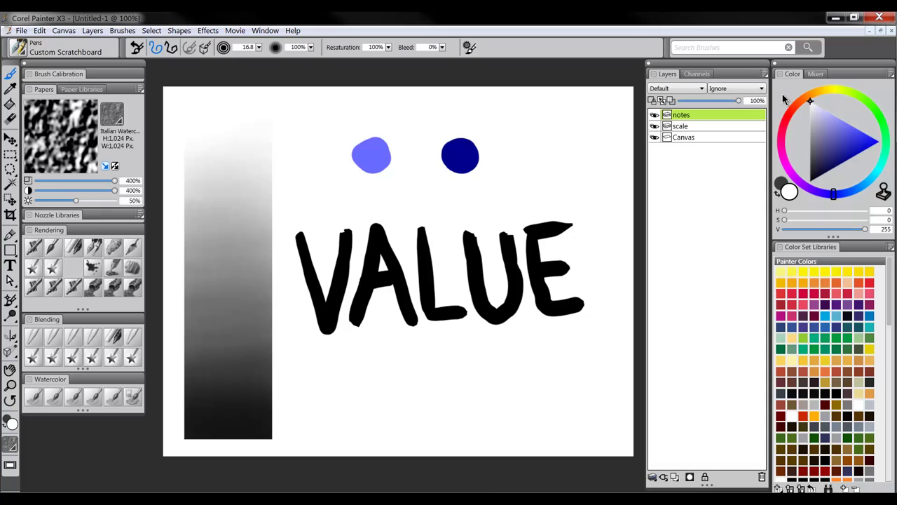
mouse_move(865, 229)
mouse_down()
mouse_move(785, 229)
mouse_move(815, 231)
mouse_up()
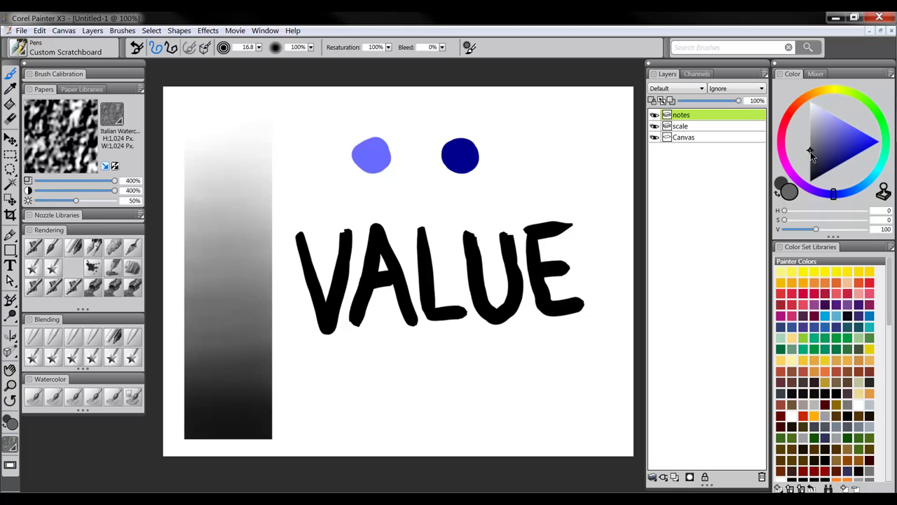
mouse_move(817, 161)
mouse_down()
mouse_move(806, 116)
mouse_move(778, 191)
mouse_move(778, 126)
mouse_move(776, 149)
mouse_move(774, 138)
mouse_up()
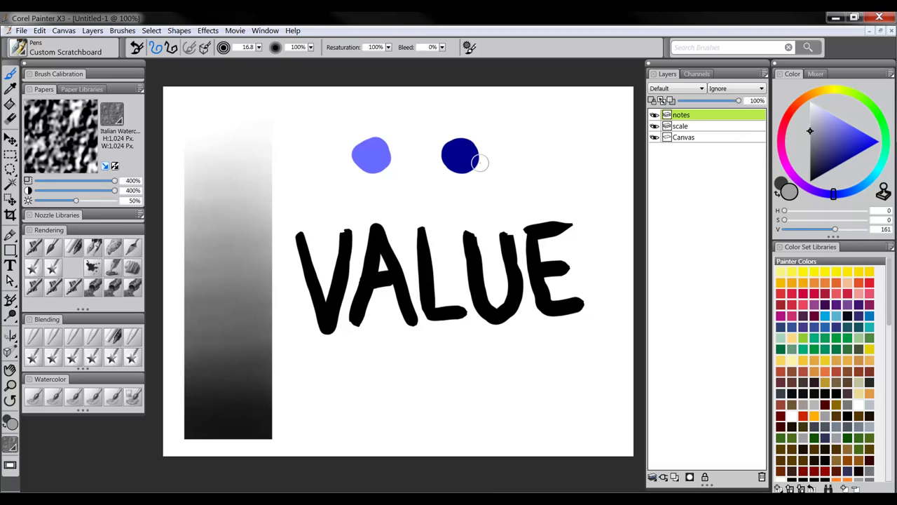
drag(557, 224, 518, 256)
- Hide the notes layer, add a new layer and draw a circular oval selection near the centre
click(654, 115)
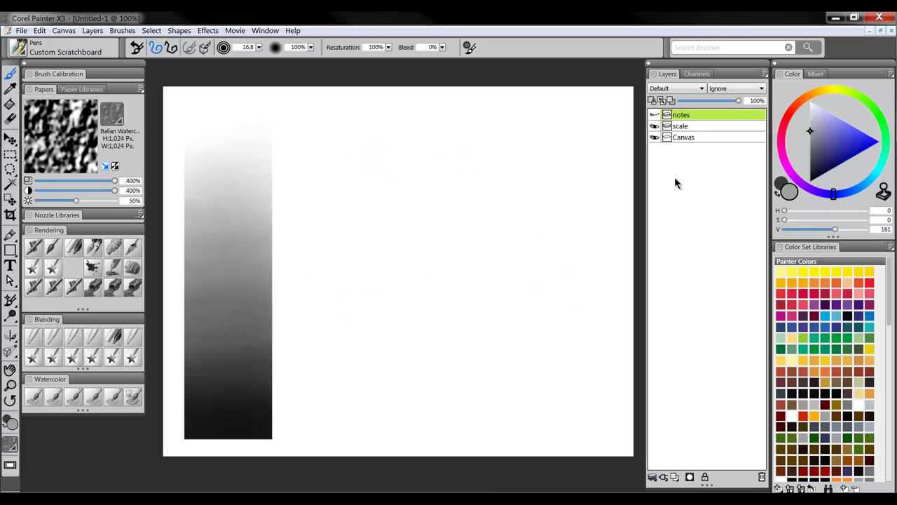
click(674, 476)
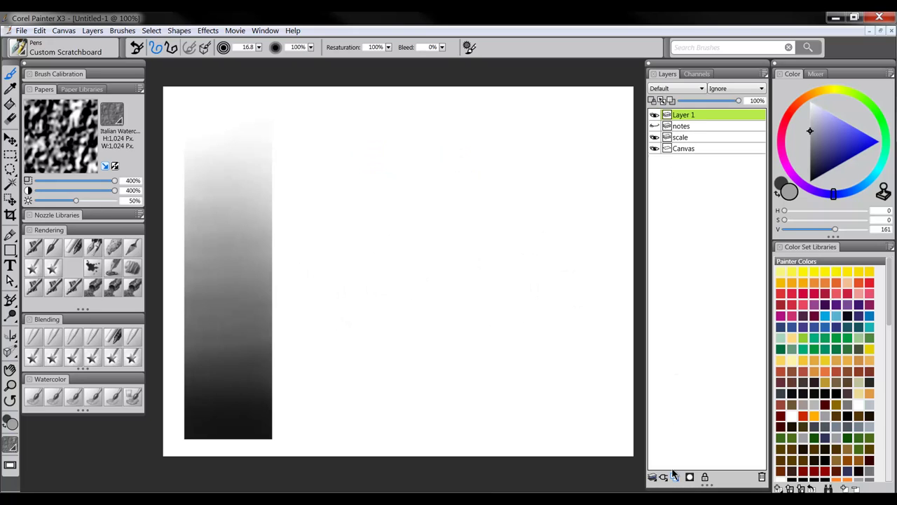
click(10, 155)
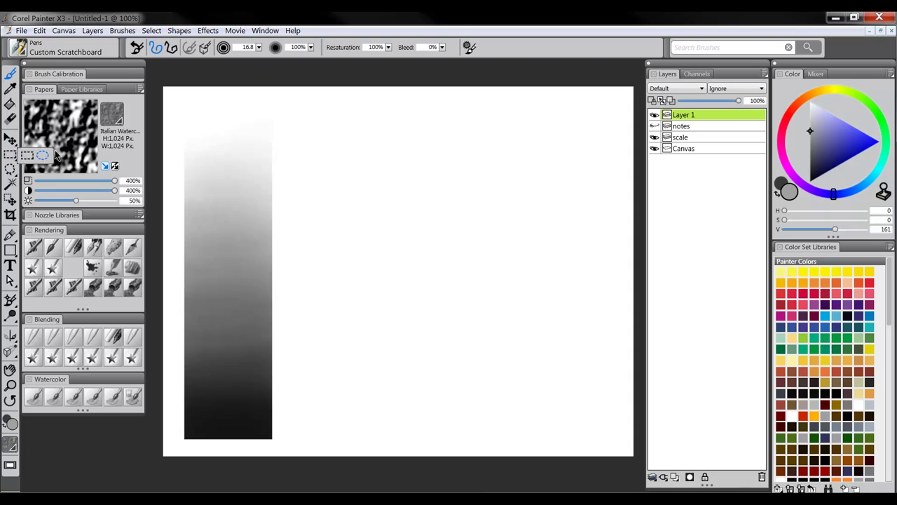
click(43, 155)
drag(425, 240, 552, 330)
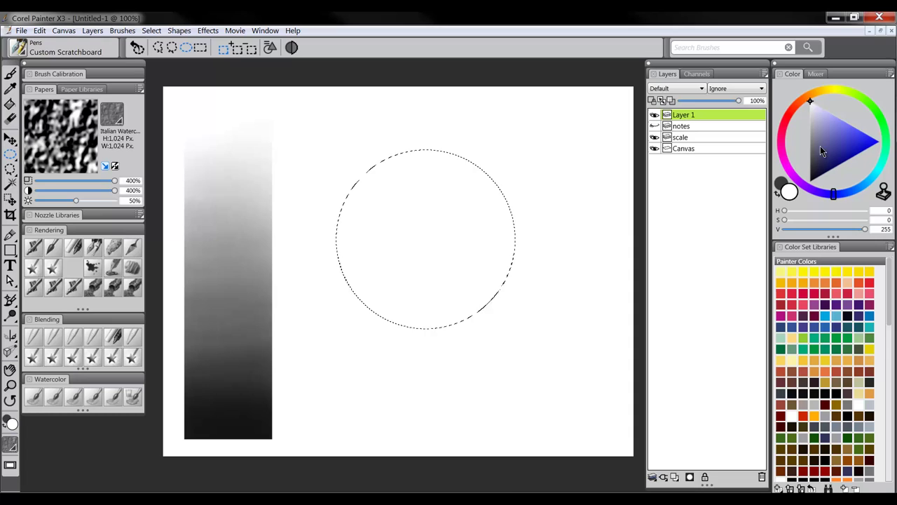
- Fill the circle with mid grey using the Paint Bucket, deselect, and rename the layer 'sphere'
drag(820, 146, 796, 152)
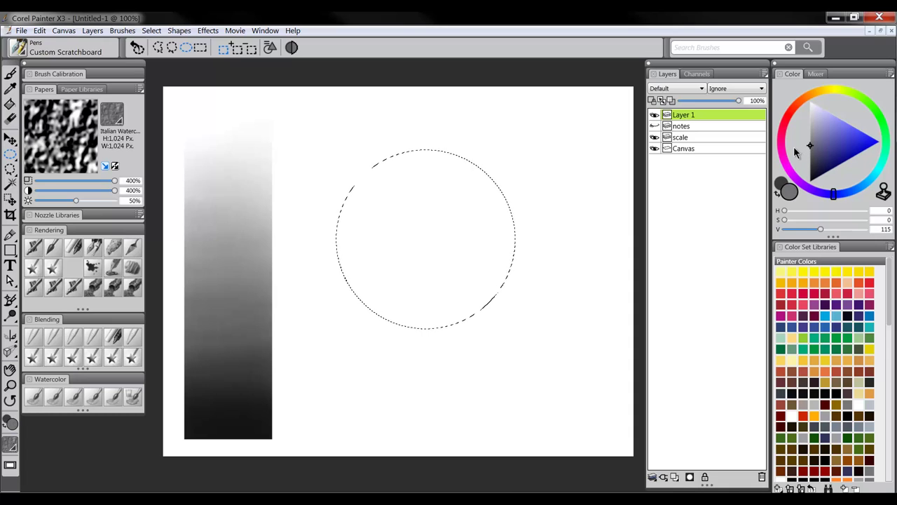
click(10, 104)
click(410, 203)
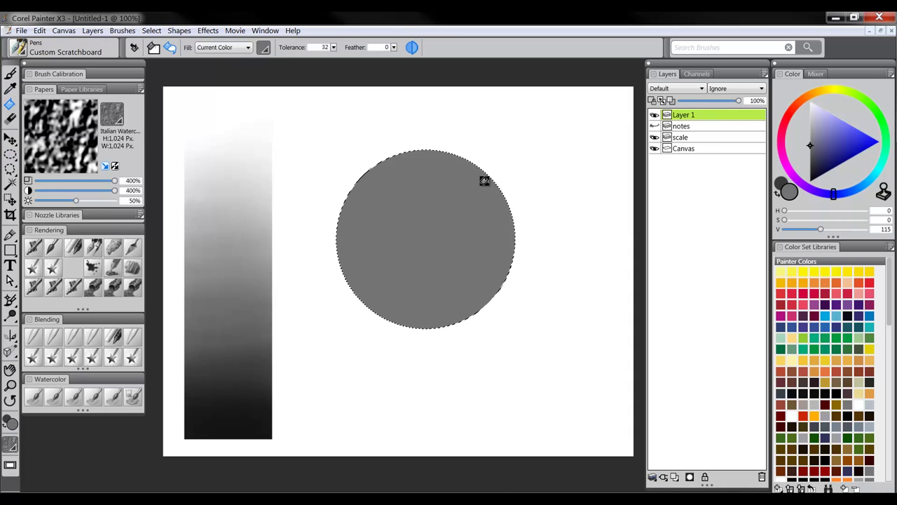
key(ctrl+d)
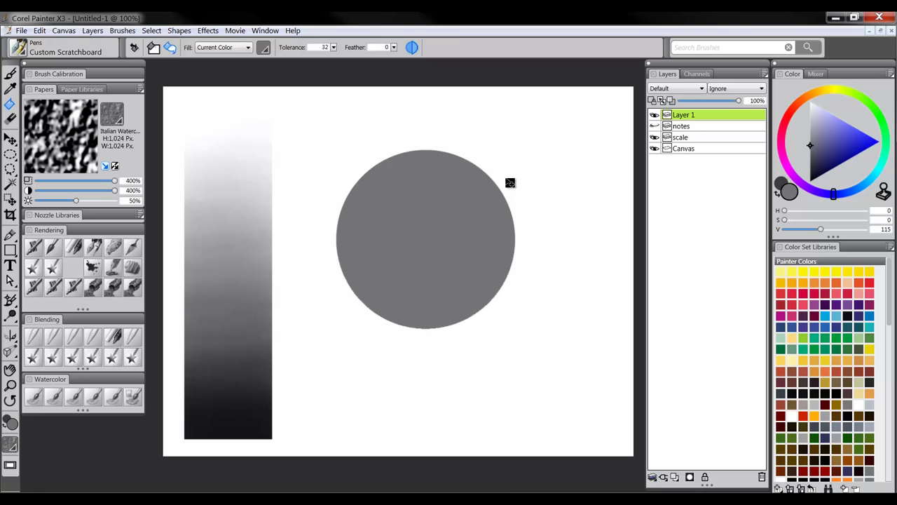
double_click(688, 117)
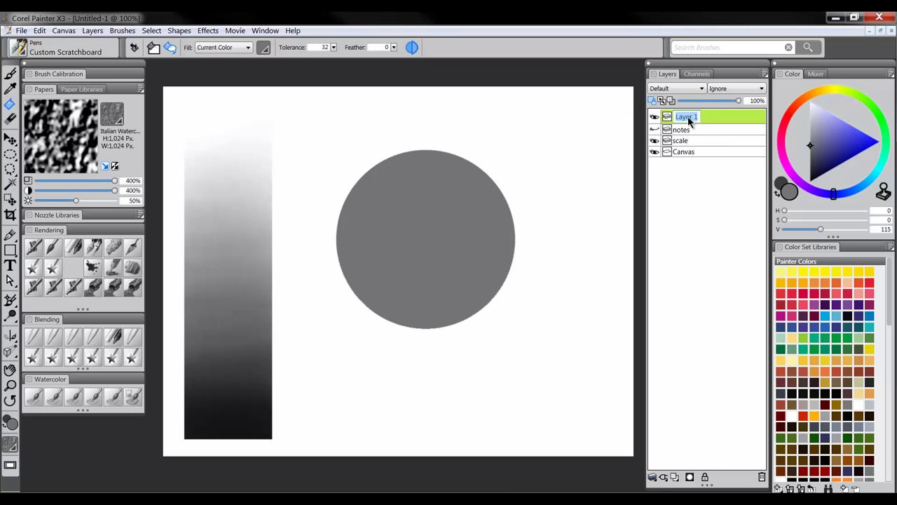
text(sphere)
key(Return)
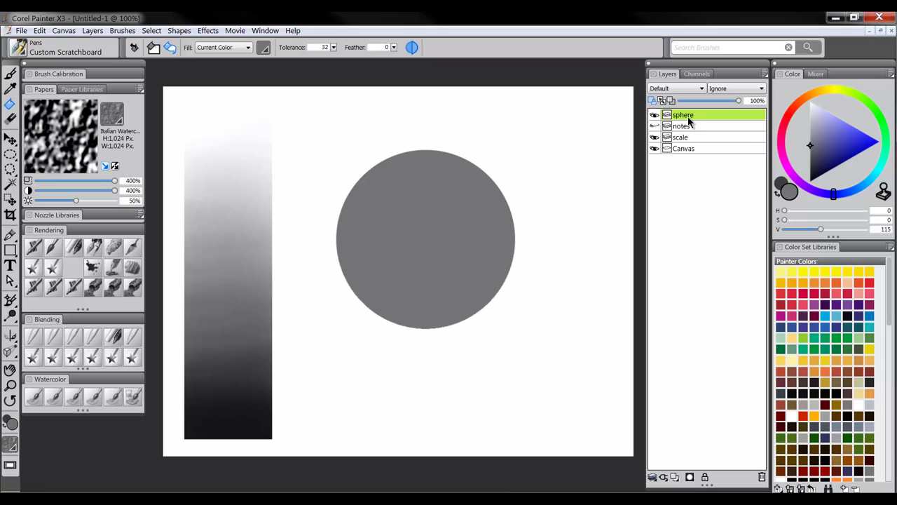
- With the Digital Airbrush, shade the sphere's lower part in dark grey and add light grey highlights
click(43, 242)
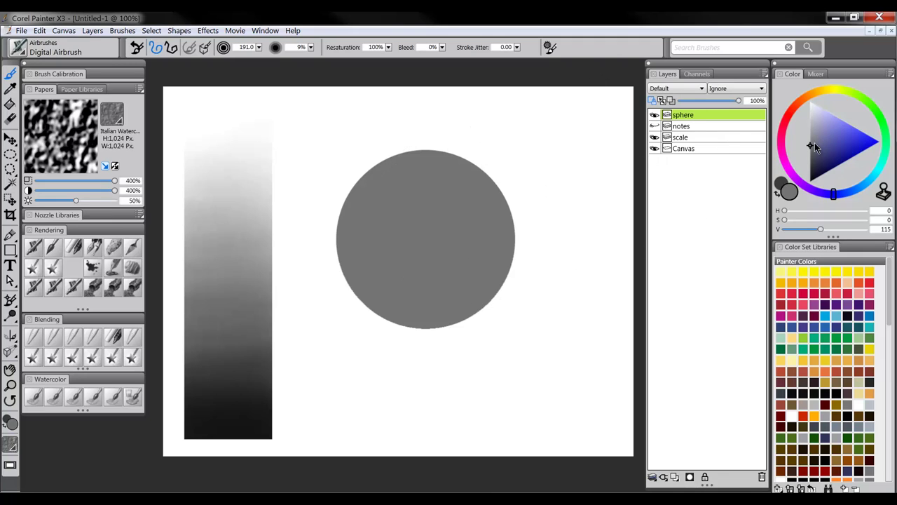
drag(815, 146, 787, 168)
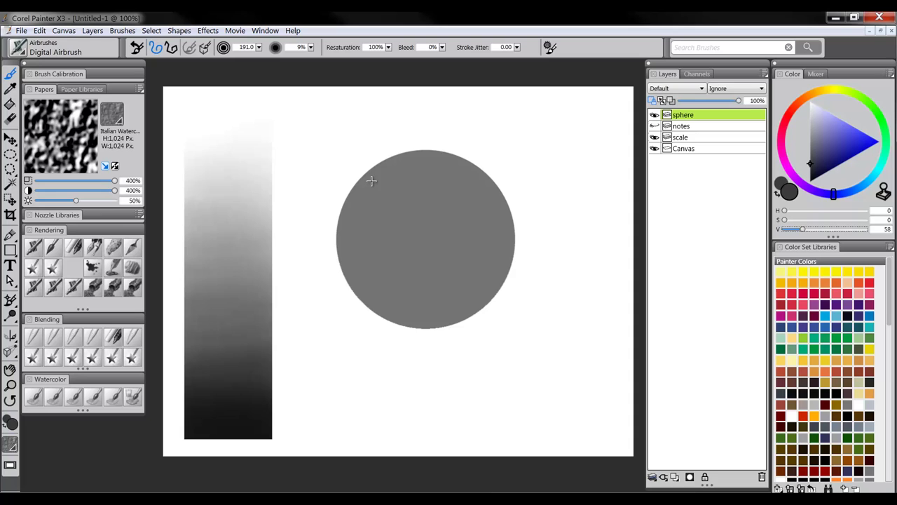
key([)
mouse_move(356, 175)
mouse_down()
mouse_move(393, 298)
mouse_move(435, 276)
mouse_move(348, 271)
mouse_move(547, 246)
mouse_move(513, 285)
mouse_move(342, 225)
mouse_move(535, 254)
mouse_move(479, 307)
mouse_move(379, 178)
mouse_move(395, 278)
mouse_move(366, 216)
mouse_move(333, 219)
mouse_move(378, 151)
mouse_move(493, 259)
mouse_move(431, 278)
mouse_move(496, 282)
mouse_move(591, 314)
mouse_up()
drag(813, 126, 799, 129)
mouse_move(441, 195)
mouse_down()
mouse_move(448, 190)
mouse_move(435, 190)
mouse_move(448, 197)
mouse_up()
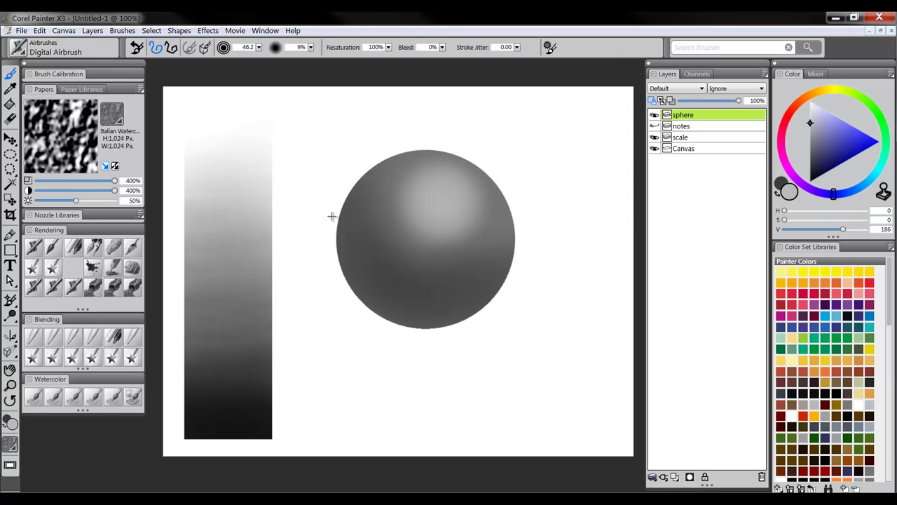
key(bracketleft)
key(bracketleft)
key(bracketleft)
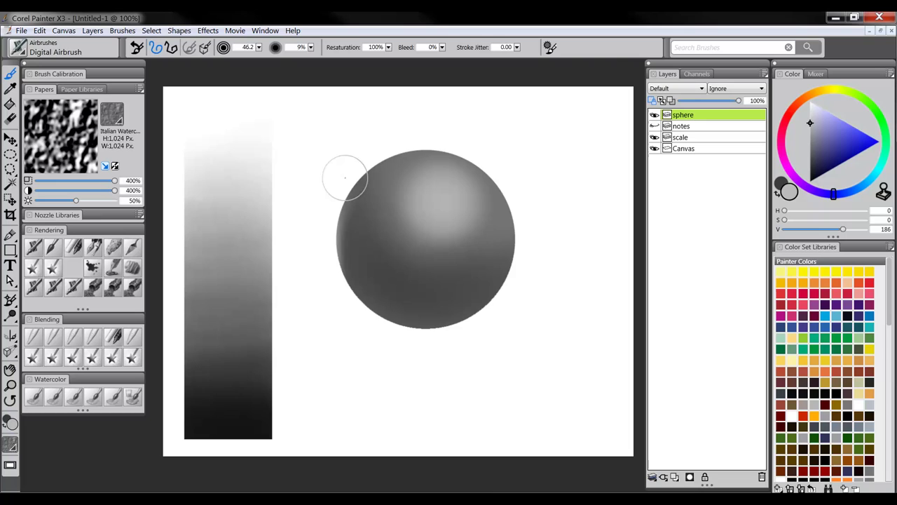
drag(392, 322, 504, 297)
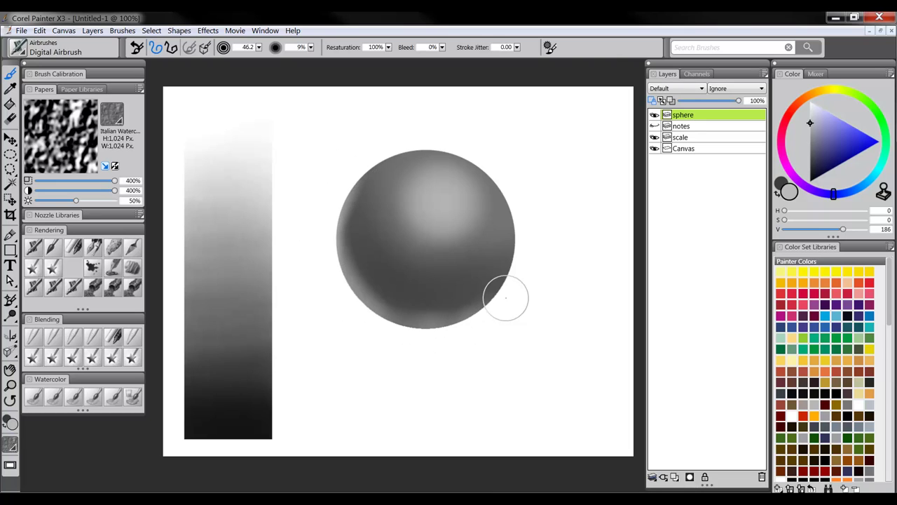
- Airbrush a black core shadow across the sphere's left and bottom, softening the upper-right edge
click(810, 181)
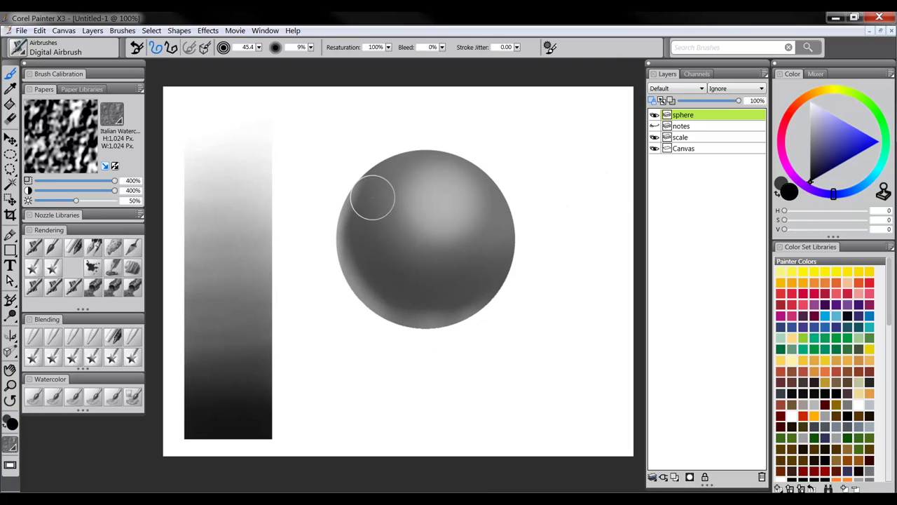
mouse_move(372, 195)
mouse_down()
mouse_move(397, 285)
mouse_move(366, 230)
mouse_move(477, 276)
mouse_move(437, 289)
mouse_move(476, 280)
mouse_up()
key(bracketleft)
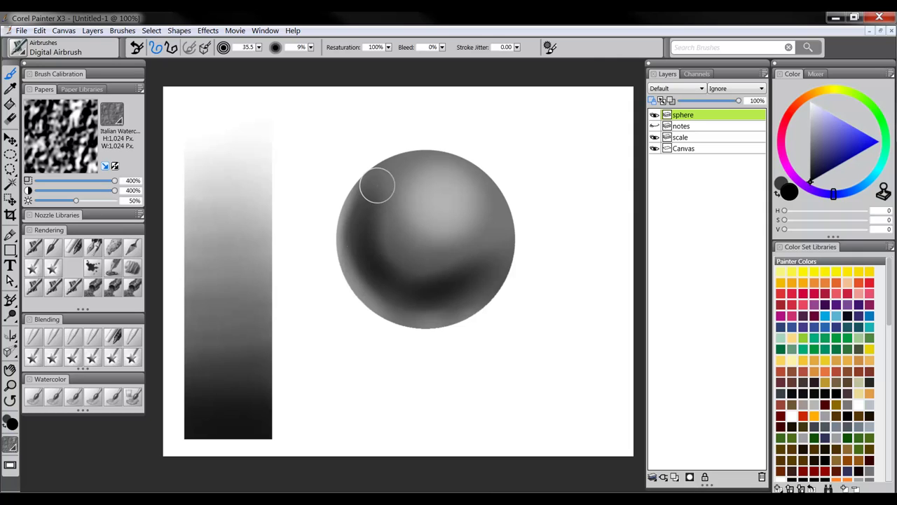
mouse_move(376, 184)
mouse_down()
mouse_move(437, 291)
mouse_move(469, 285)
mouse_move(494, 265)
mouse_move(426, 306)
mouse_move(374, 289)
mouse_move(417, 302)
mouse_move(442, 288)
mouse_move(499, 226)
mouse_move(482, 284)
mouse_up()
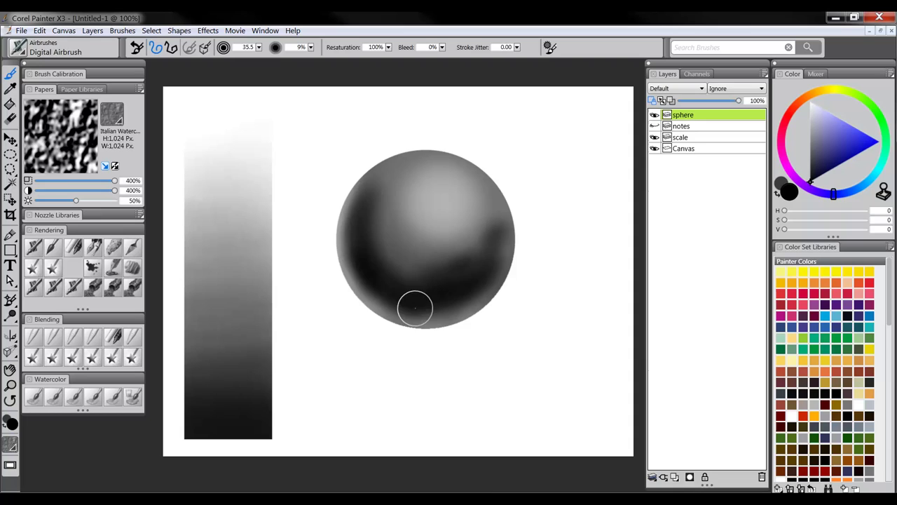
mouse_move(424, 272)
mouse_down()
mouse_move(382, 261)
mouse_move(445, 260)
mouse_move(473, 244)
mouse_move(493, 232)
mouse_move(491, 198)
mouse_up()
key(bracketleft)
key(bracketleft)
mouse_move(362, 163)
mouse_down()
mouse_move(427, 143)
mouse_move(496, 161)
mouse_move(421, 133)
mouse_move(474, 160)
mouse_move(521, 205)
mouse_move(469, 142)
mouse_up()
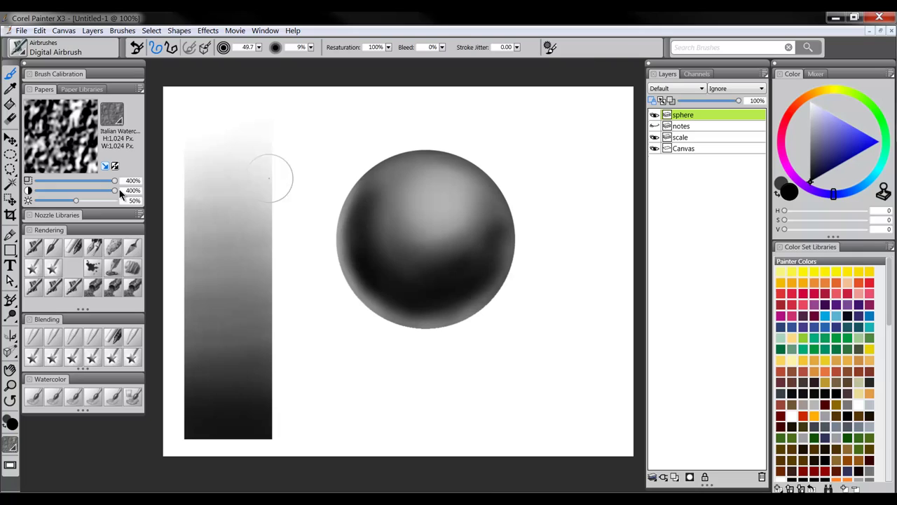
key(ctrl+2)
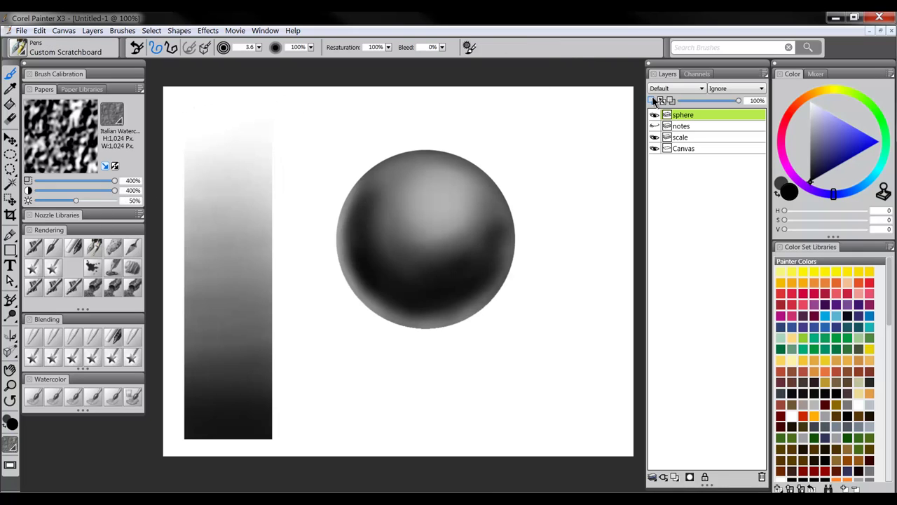
- Ink a black outline around the grayscale bar on a new layer, then airbrush white on the sphere's upper right
click(675, 477)
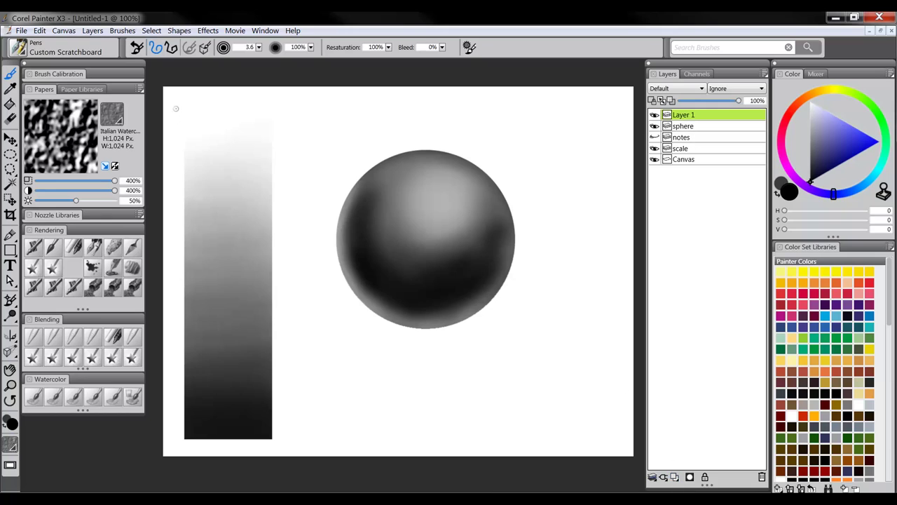
mouse_move(216, 96)
mouse_down()
mouse_move(277, 97)
mouse_move(292, 218)
mouse_move(296, 452)
mouse_move(229, 456)
mouse_move(183, 449)
mouse_move(176, 436)
mouse_move(164, 211)
mouse_move(171, 100)
mouse_up()
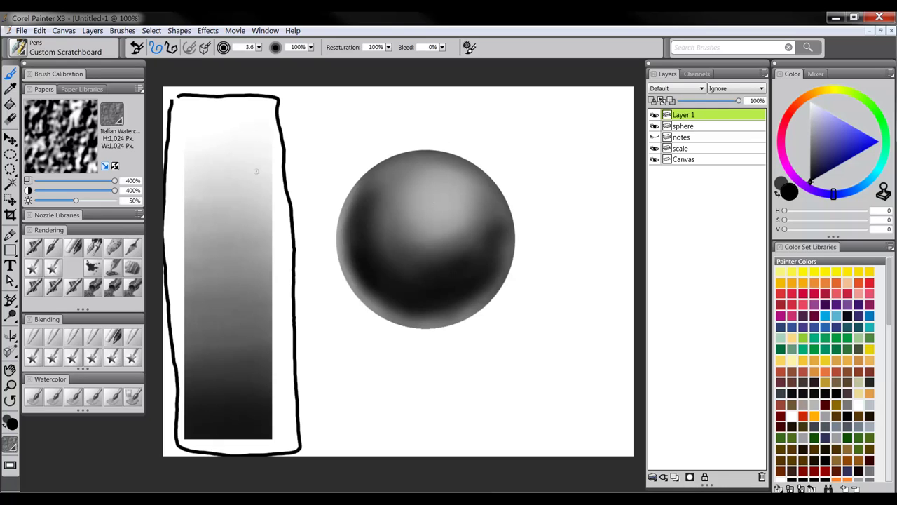
click(690, 130)
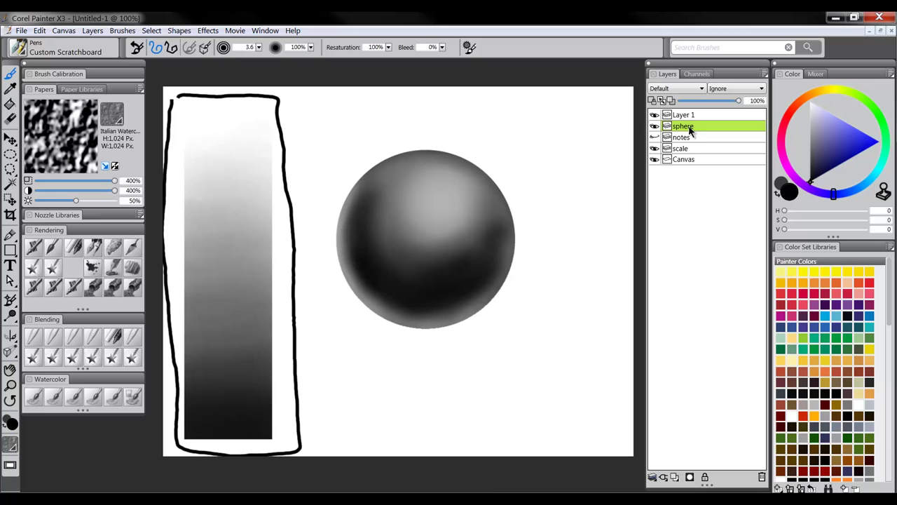
drag(827, 131, 810, 102)
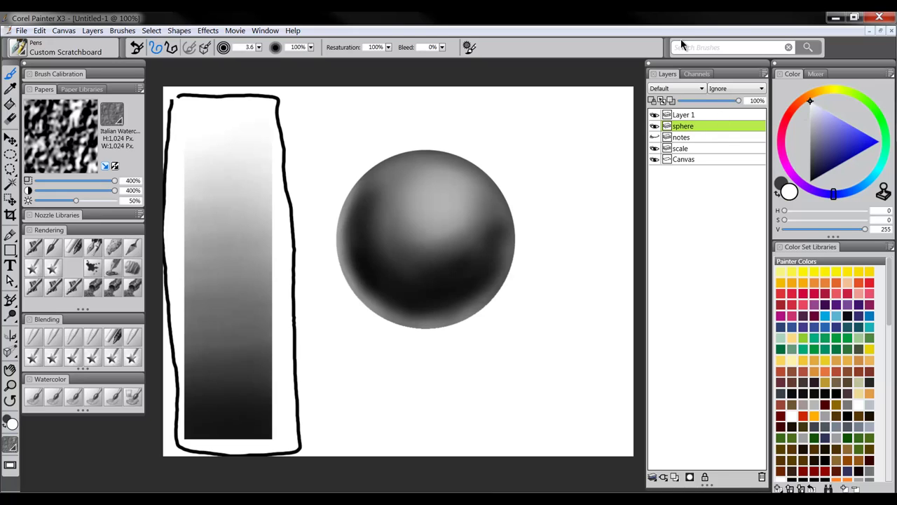
click(51, 245)
mouse_move(429, 179)
mouse_down()
mouse_move(454, 187)
mouse_move(470, 198)
mouse_move(431, 211)
mouse_up()
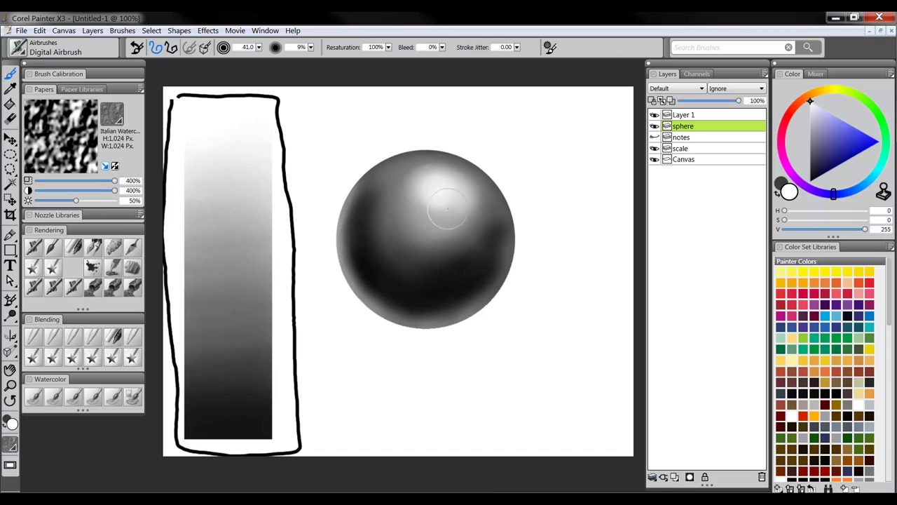
- Set the colour to black and pick an enlarged Diffuse Blur blender to smooth the sphere's tones
drag(833, 144, 810, 181)
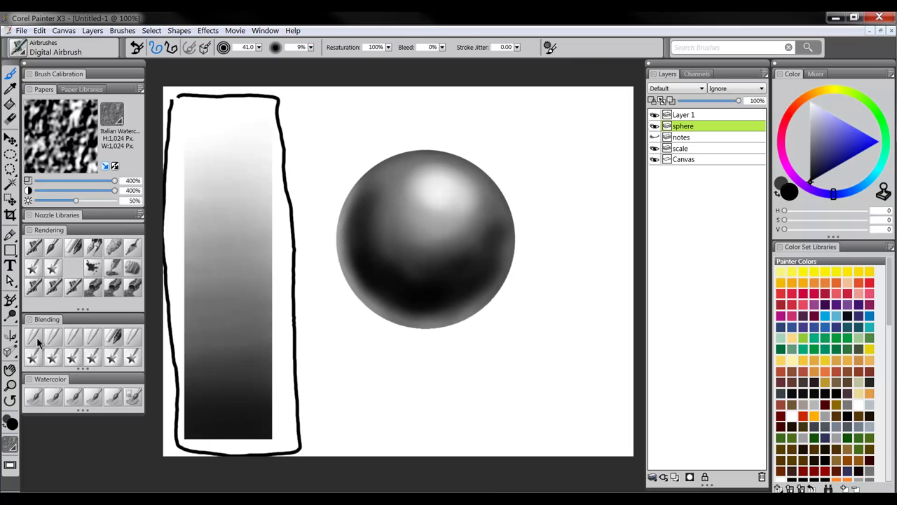
click(92, 337)
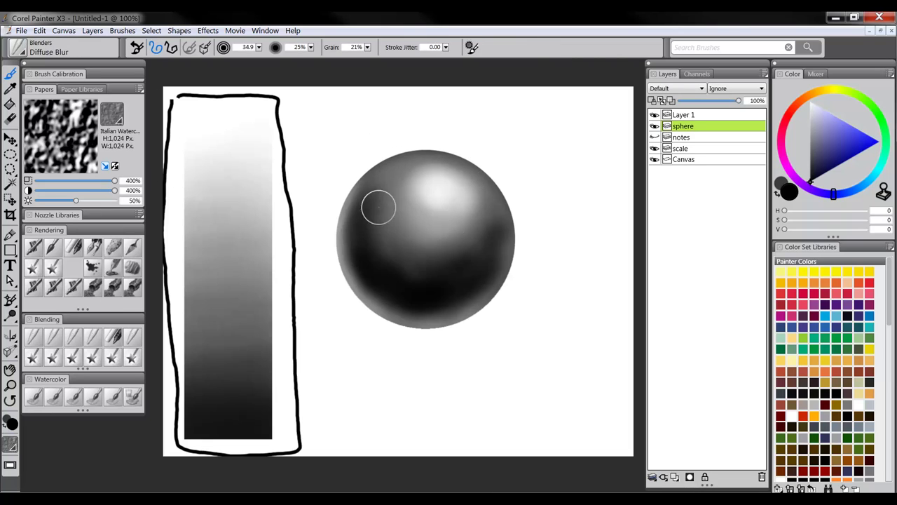
key(bracketright)
key(bracketright)
key(bracketright)
key(bracketright)
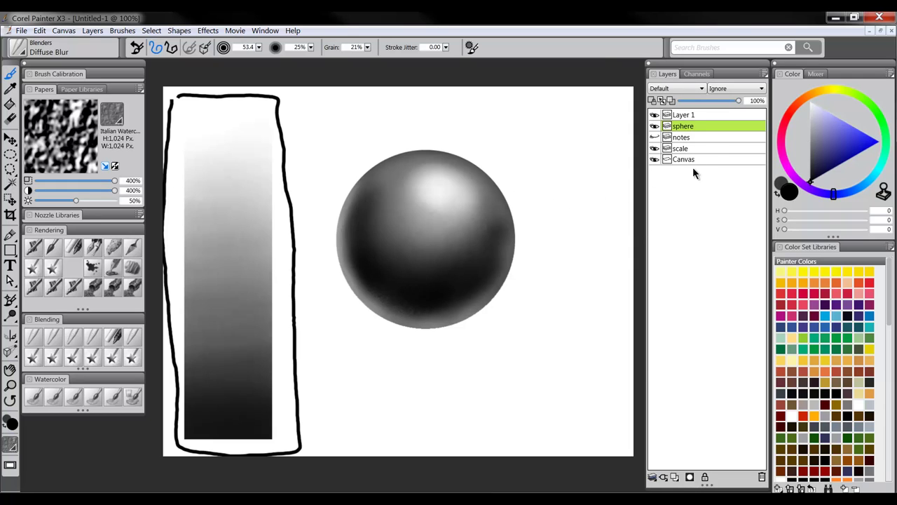
- Draw a large circular oval selection at the canvas's lower right
click(10, 154)
drag(439, 310, 375, 240)
drag(501, 324, 551, 369)
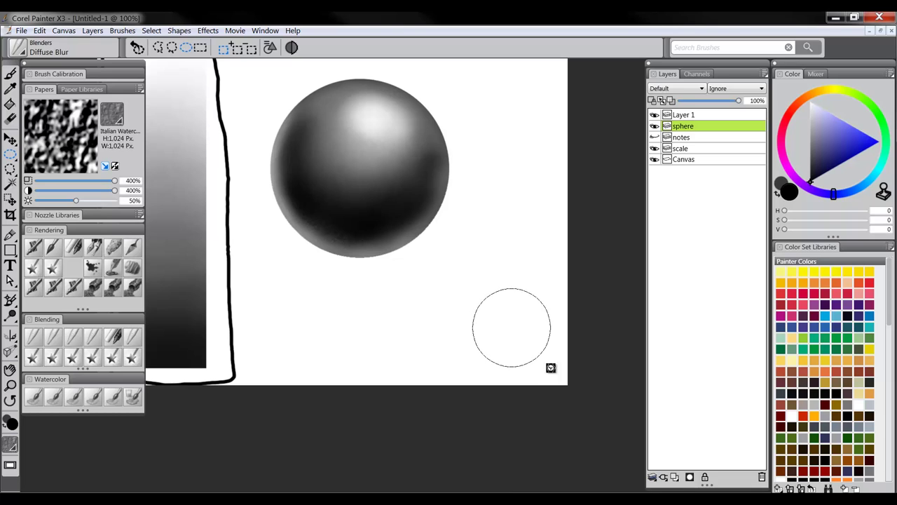
drag(461, 299, 552, 379)
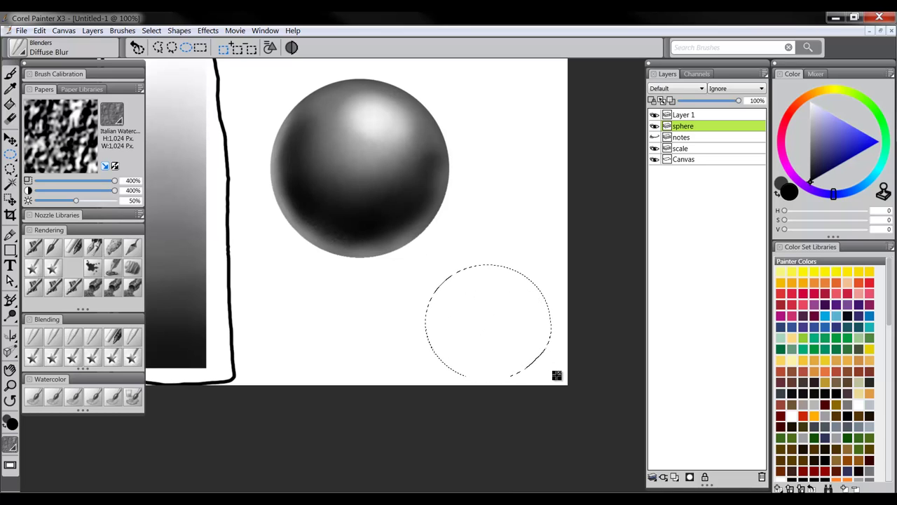
- Fill the selection with the sphere's sampled mid grey via Fill with Current Color, then deselect
key(b)
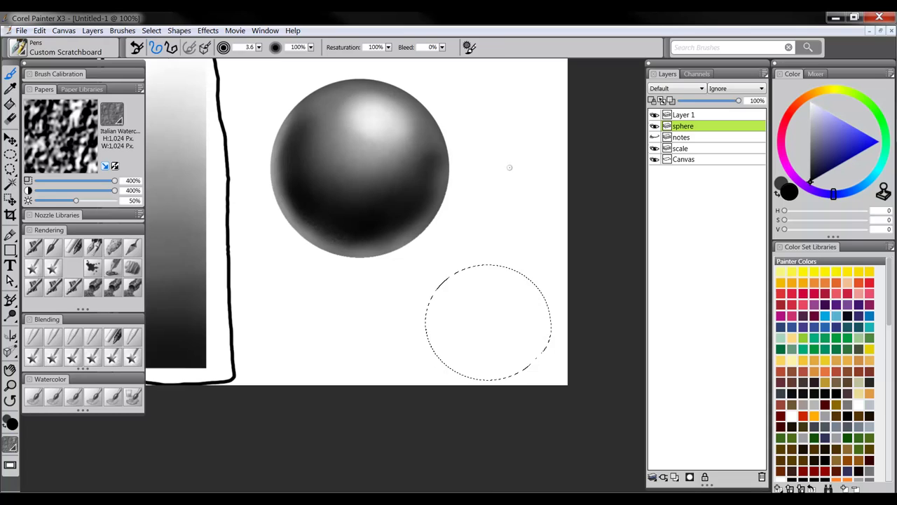
click(15, 106)
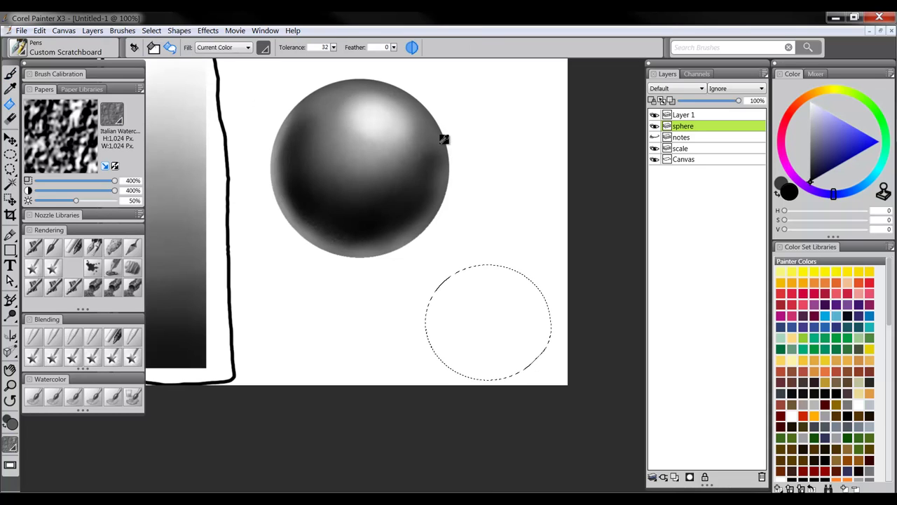
alt+click(445, 136)
click(490, 322)
key(ctrl+f)
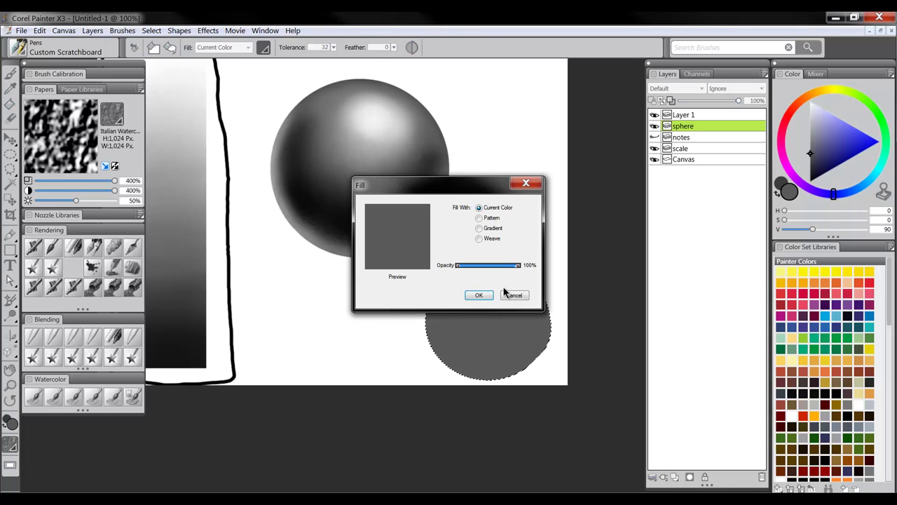
click(511, 294)
key(ctrl+d)
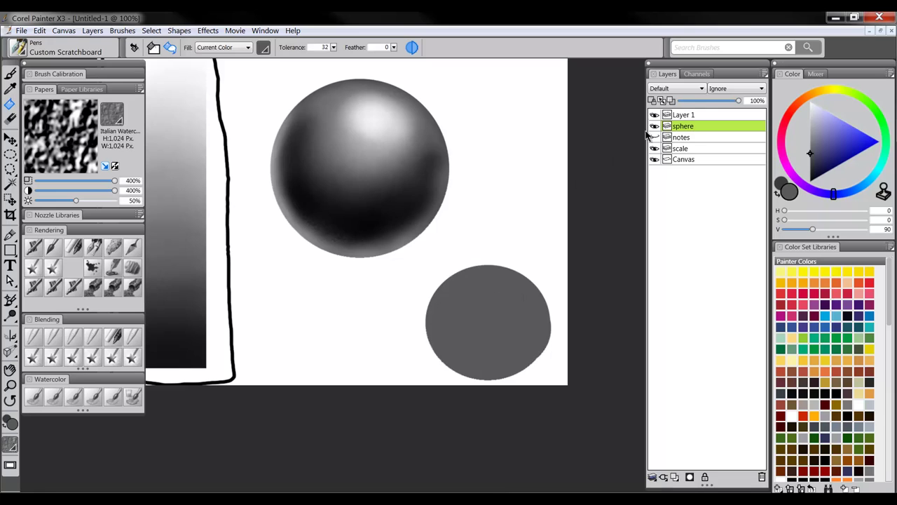
click(12, 75)
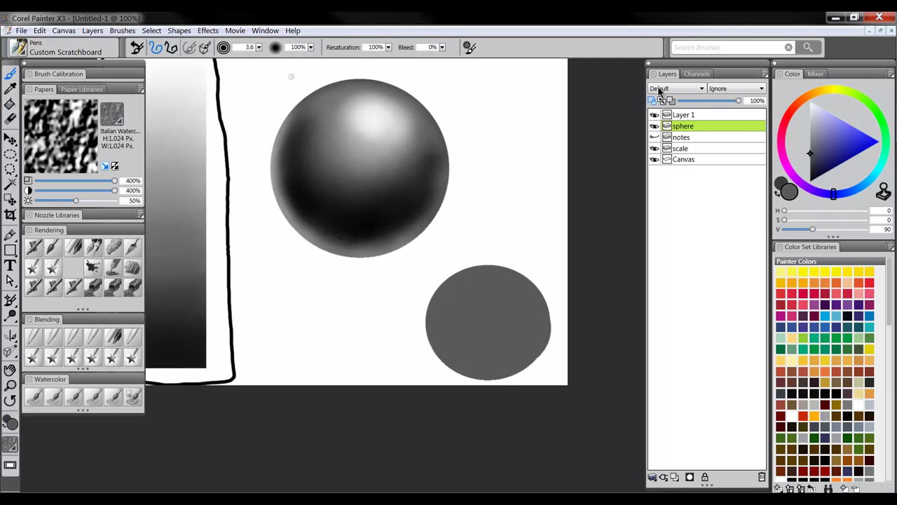
- Airbrush subtle darker-grey shading over the flat grey circle
drag(813, 148, 792, 167)
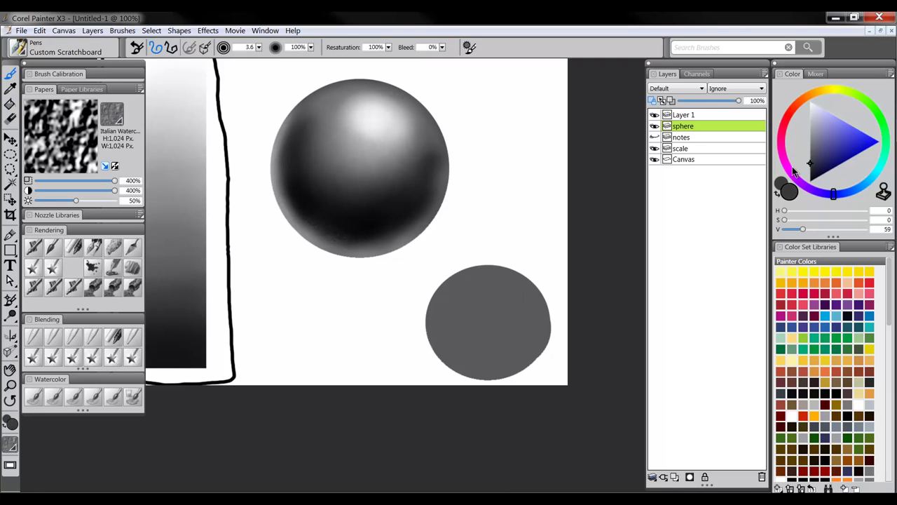
click(33, 248)
mouse_move(466, 366)
mouse_down()
mouse_move(486, 327)
mouse_move(440, 341)
mouse_move(542, 355)
mouse_move(498, 373)
mouse_move(521, 371)
mouse_move(445, 361)
mouse_move(477, 365)
mouse_up()
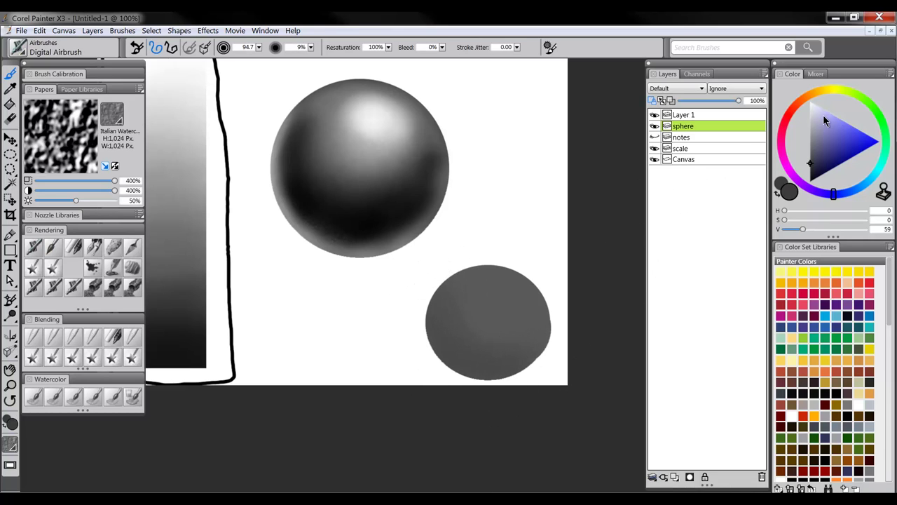
drag(823, 115, 810, 142)
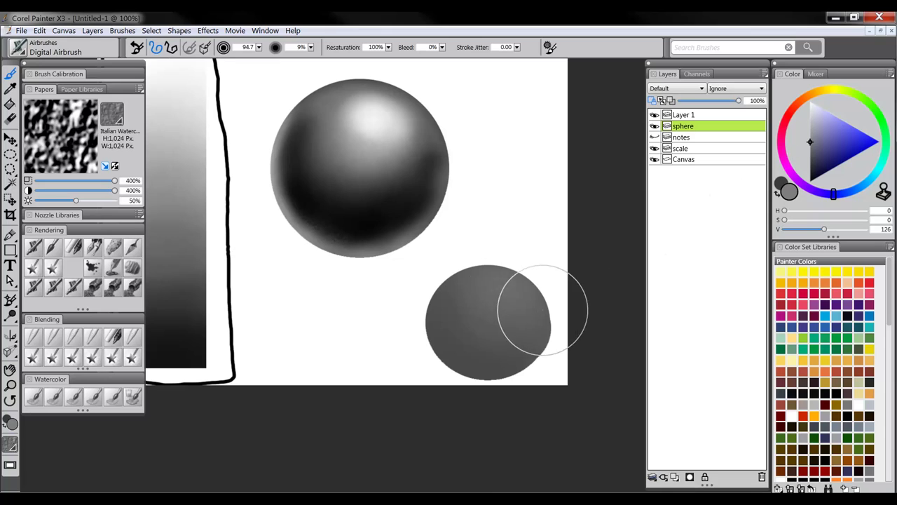
- On Layer 1, draw a black arrow with the inking pen pointing down at the grey circle
mouse_move(546, 204)
mouse_down()
mouse_move(515, 254)
mouse_move(524, 265)
mouse_up()
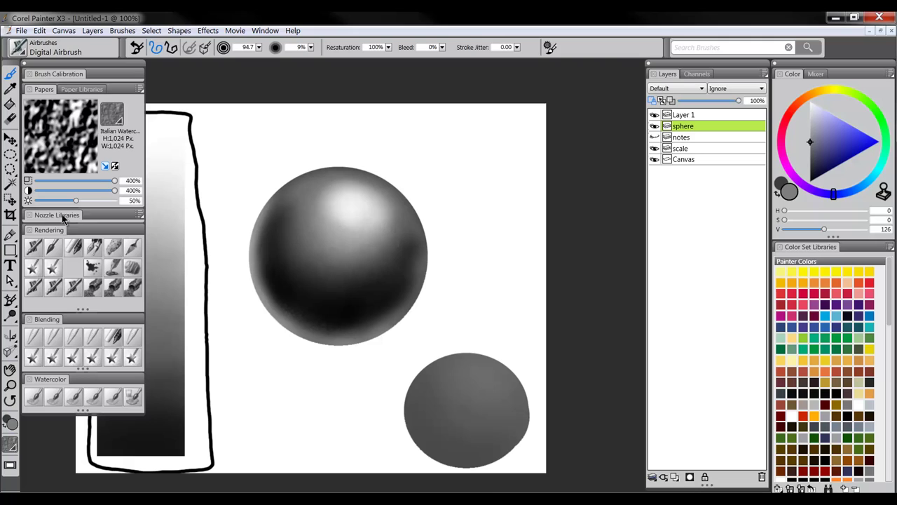
click(110, 246)
click(674, 114)
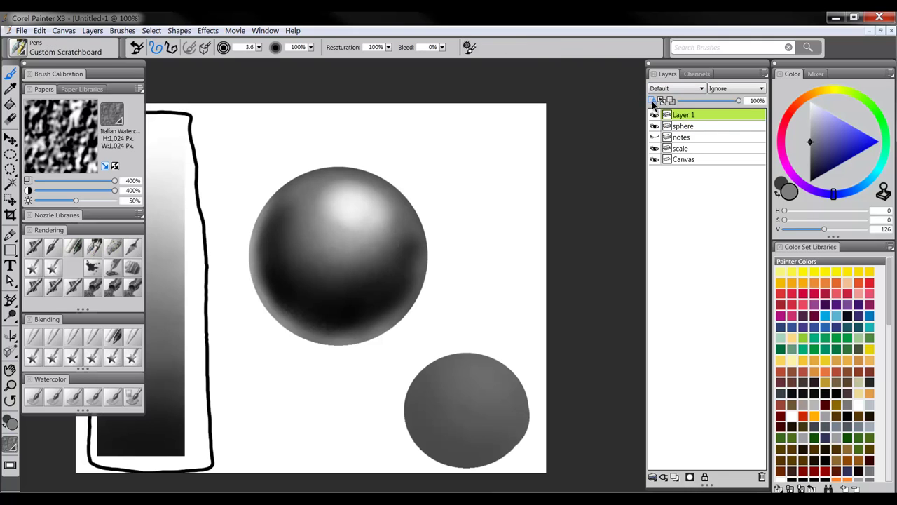
drag(828, 147, 811, 180)
mouse_move(486, 293)
mouse_down()
mouse_move(476, 338)
mouse_move(518, 317)
mouse_up()
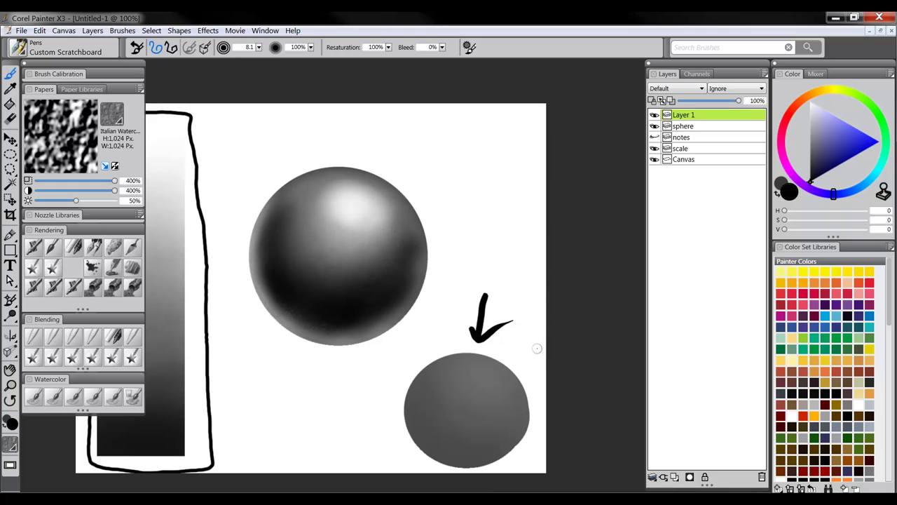
- Pan to show the whole gradient bar and change the colour from black to a muted dark blue (S 71, V 126)
drag(433, 376, 501, 364)
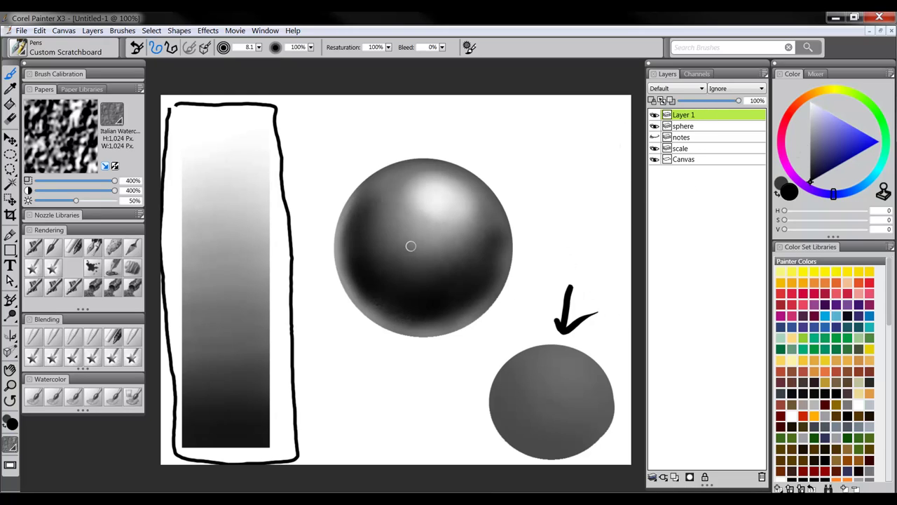
mouse_move(806, 150)
mouse_down()
mouse_move(806, 114)
mouse_move(784, 185)
mouse_move(782, 118)
mouse_move(767, 181)
mouse_move(768, 121)
mouse_up()
mouse_move(828, 141)
mouse_down()
mouse_move(838, 120)
mouse_move(838, 159)
mouse_move(842, 129)
mouse_move(877, 145)
mouse_move(870, 134)
mouse_move(868, 155)
mouse_move(869, 140)
mouse_move(866, 154)
mouse_move(860, 137)
mouse_move(818, 114)
mouse_move(829, 141)
mouse_up()
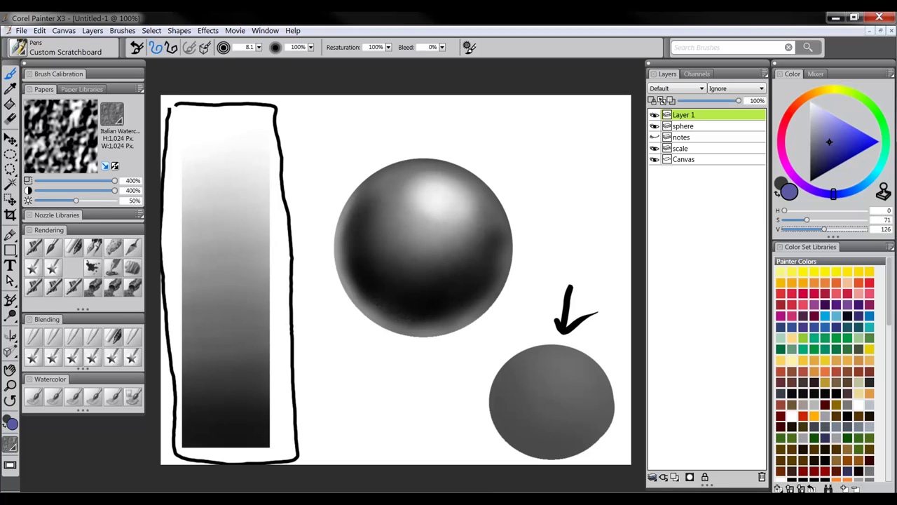
- Delete the sphere and Layer 1 layers, then add a fresh empty layer
shift+click(694, 126)
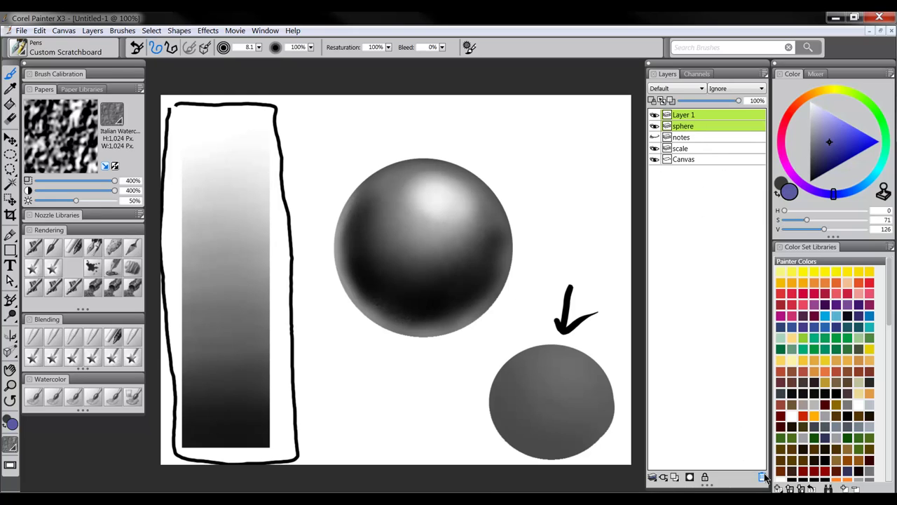
click(762, 477)
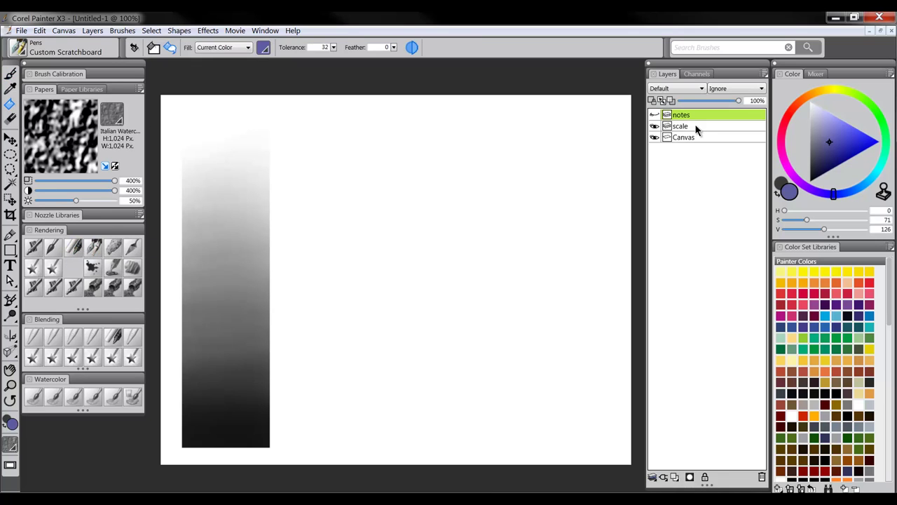
click(675, 477)
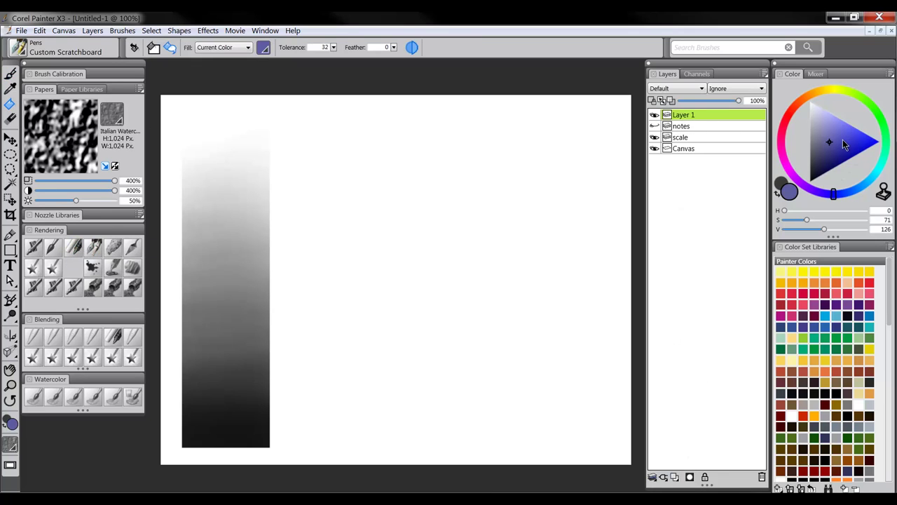
- Fill the new layer with light sky blue and add an empty layer above it
click(870, 180)
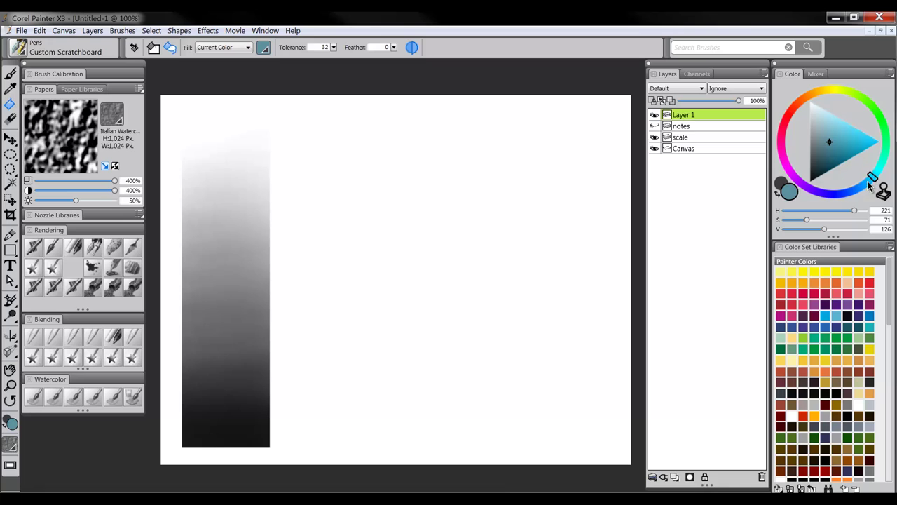
drag(869, 184, 865, 185)
click(838, 119)
click(512, 221)
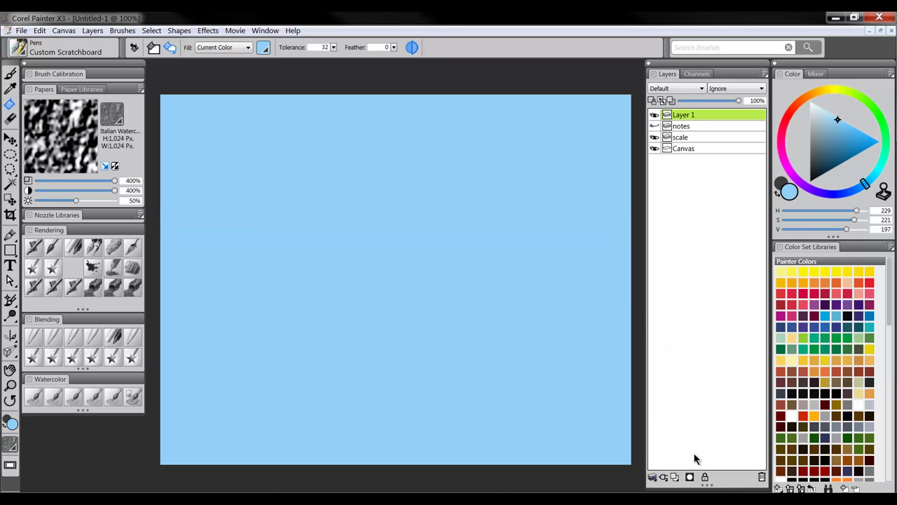
click(675, 478)
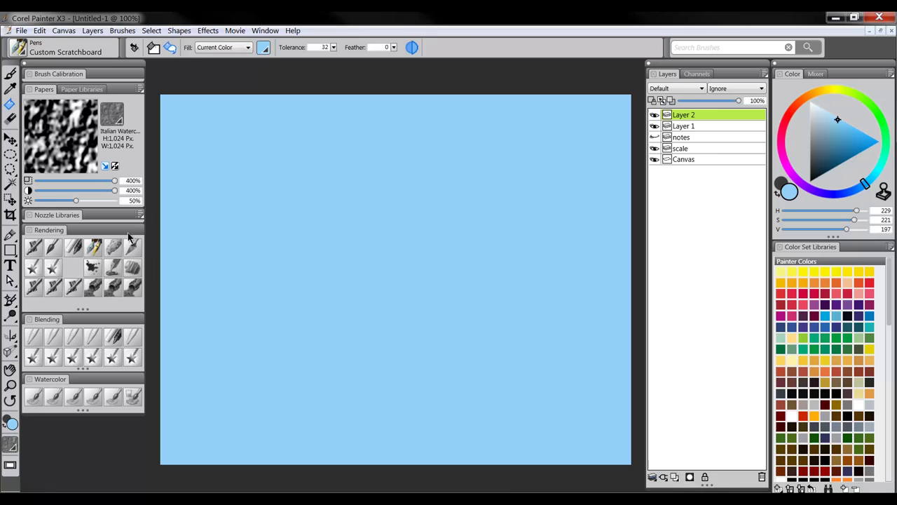
- Paint a dark brown tree trunk with a flared base using the brush
key(b)
click(811, 97)
click(819, 155)
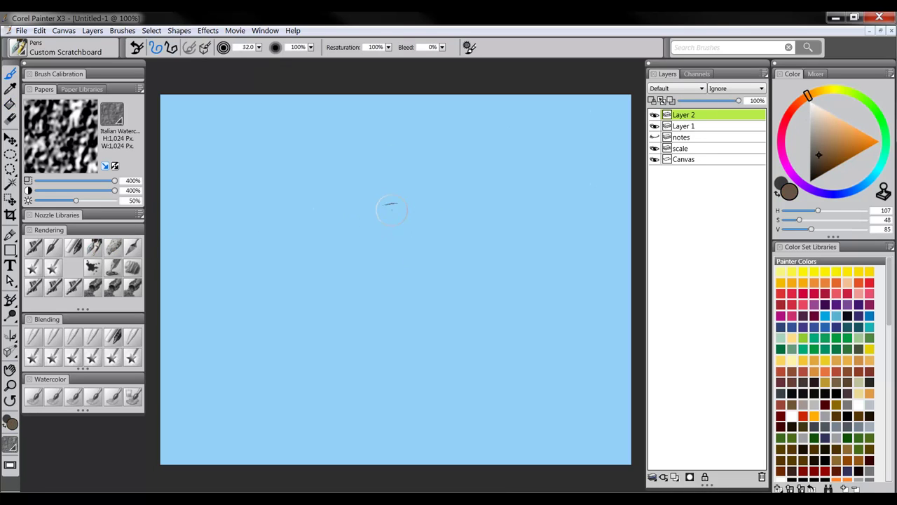
mouse_move(391, 209)
mouse_down()
mouse_move(396, 344)
mouse_move(367, 409)
mouse_up()
mouse_move(393, 220)
mouse_down()
mouse_move(402, 377)
mouse_move(422, 401)
mouse_up()
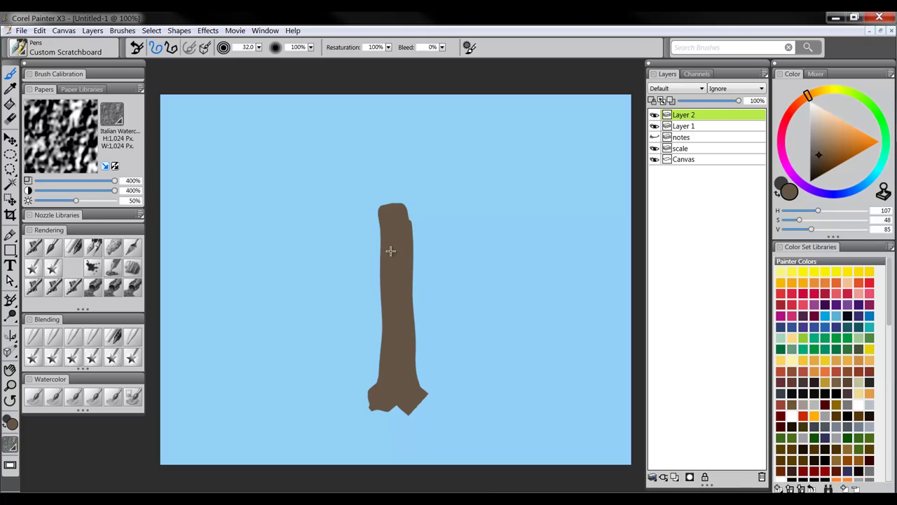
- Paint three branches off the trunk: a long left one, a top one and a middle-left one
drag(384, 265, 310, 190)
drag(408, 246, 450, 155)
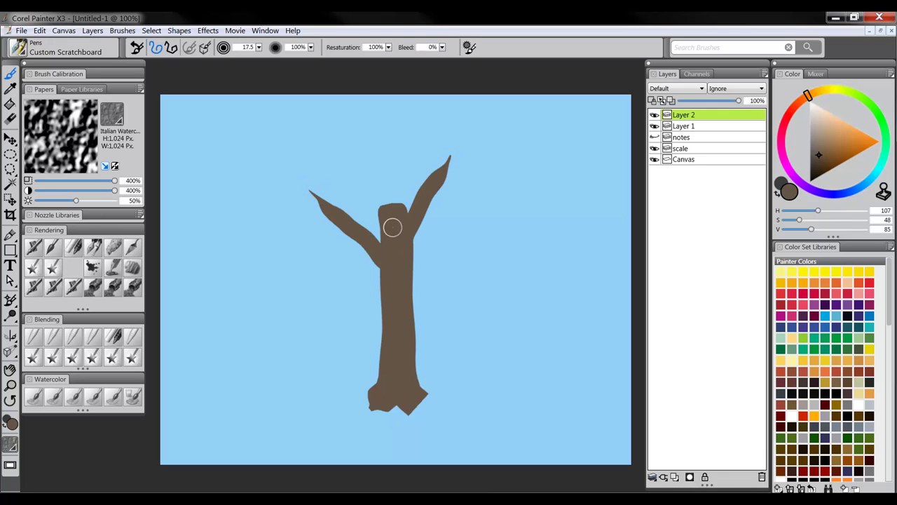
drag(393, 227, 340, 164)
drag(850, 95, 865, 102)
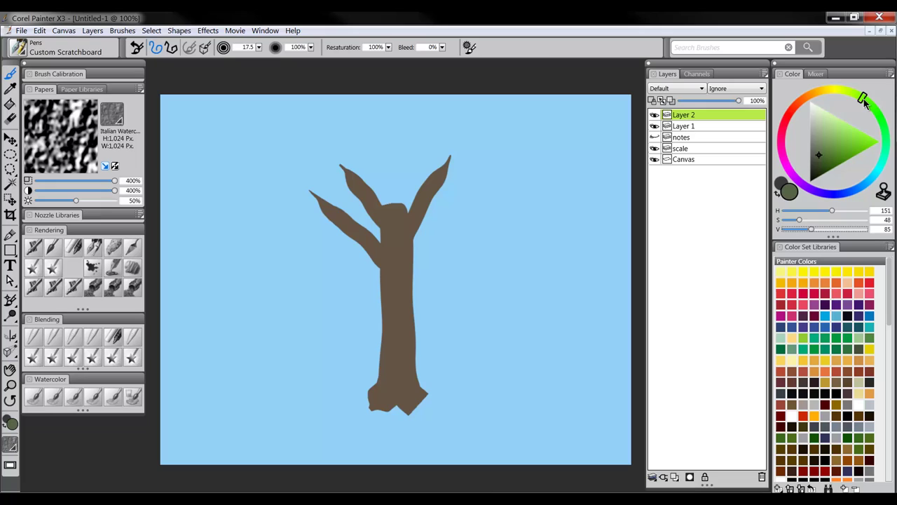
- On a new layer, paint overlapping green leaf clumps over the left, right and central branches with an enlarged brush
click(675, 476)
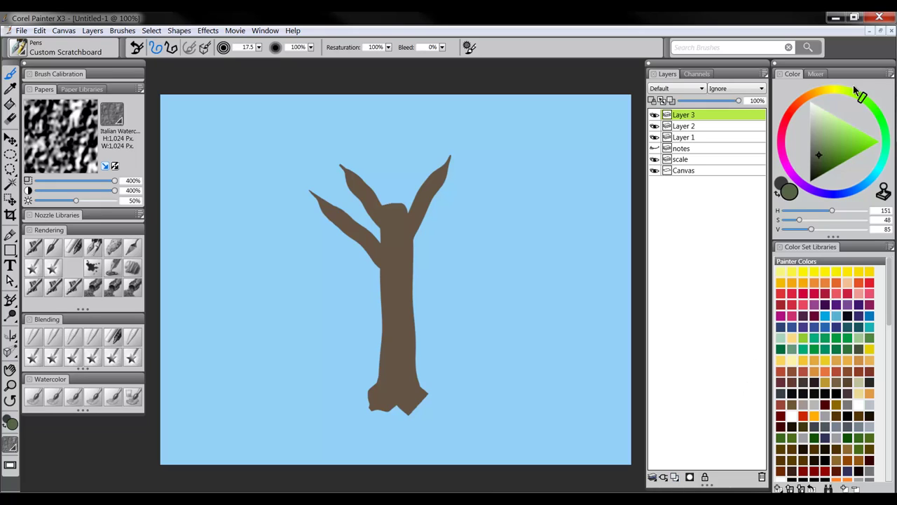
click(834, 157)
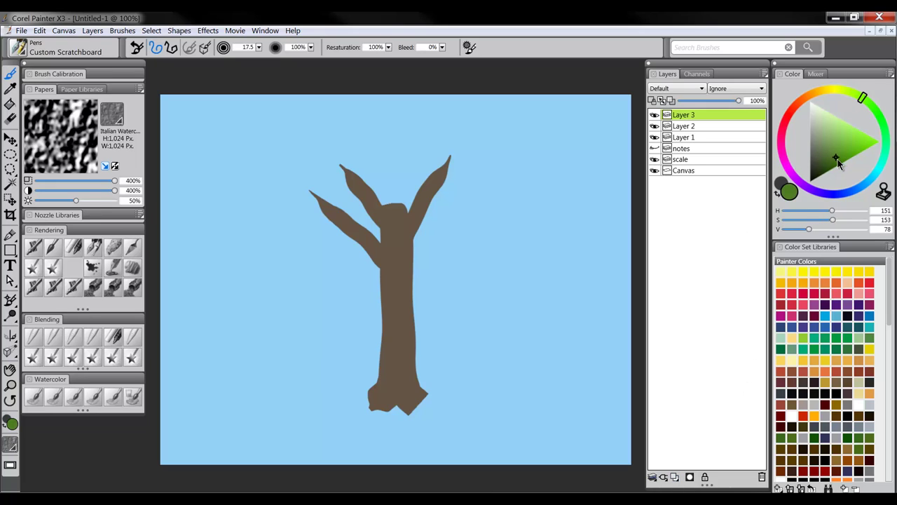
key(bracketright)
mouse_move(344, 152)
mouse_down()
mouse_move(310, 174)
mouse_move(301, 155)
mouse_move(291, 197)
mouse_move(310, 204)
mouse_move(304, 217)
mouse_move(354, 159)
mouse_move(351, 171)
mouse_move(373, 151)
mouse_up()
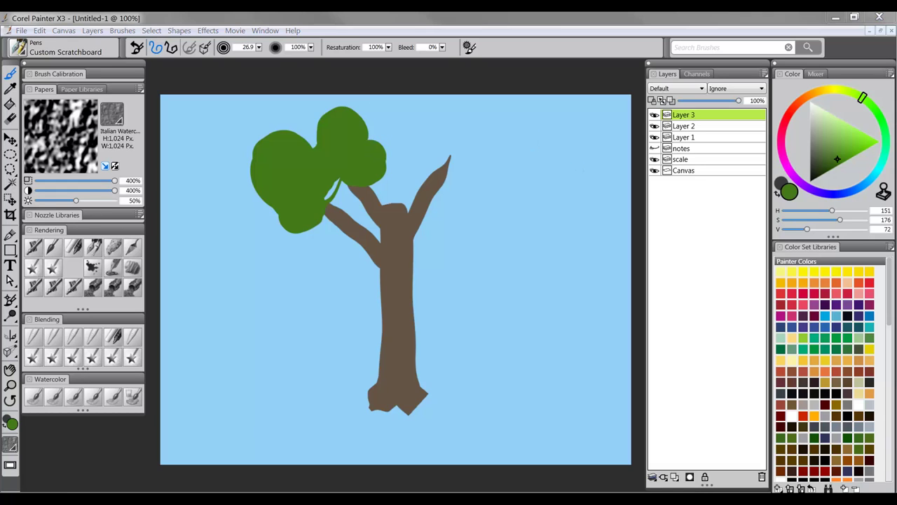
mouse_move(391, 169)
mouse_down()
mouse_move(377, 192)
mouse_move(400, 203)
mouse_move(419, 188)
mouse_move(409, 160)
mouse_move(379, 148)
mouse_move(430, 132)
mouse_move(414, 157)
mouse_move(459, 191)
mouse_move(476, 140)
mouse_move(490, 151)
mouse_move(475, 188)
mouse_move(455, 188)
mouse_move(504, 213)
mouse_move(484, 185)
mouse_move(486, 154)
mouse_up()
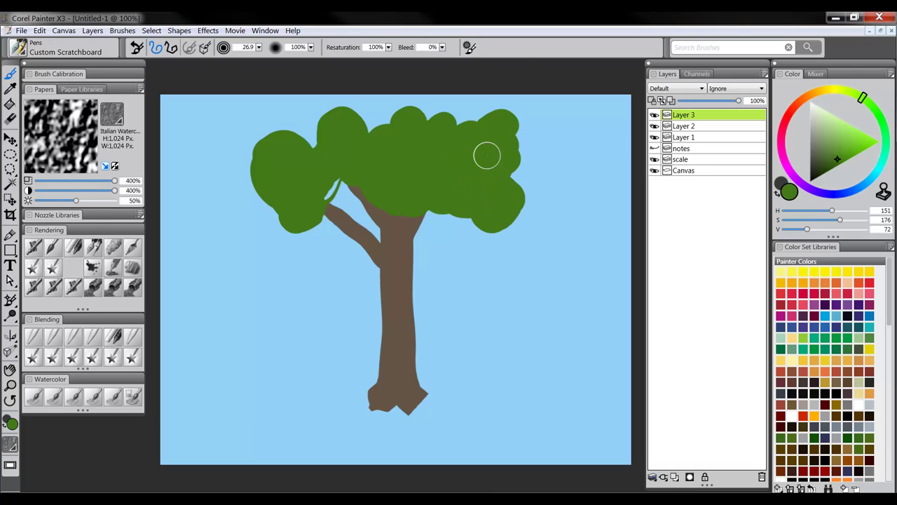
mouse_move(419, 192)
mouse_down()
mouse_move(351, 177)
mouse_move(325, 191)
mouse_move(370, 187)
mouse_move(326, 151)
mouse_move(323, 130)
mouse_move(311, 168)
mouse_move(266, 183)
mouse_move(275, 204)
mouse_up()
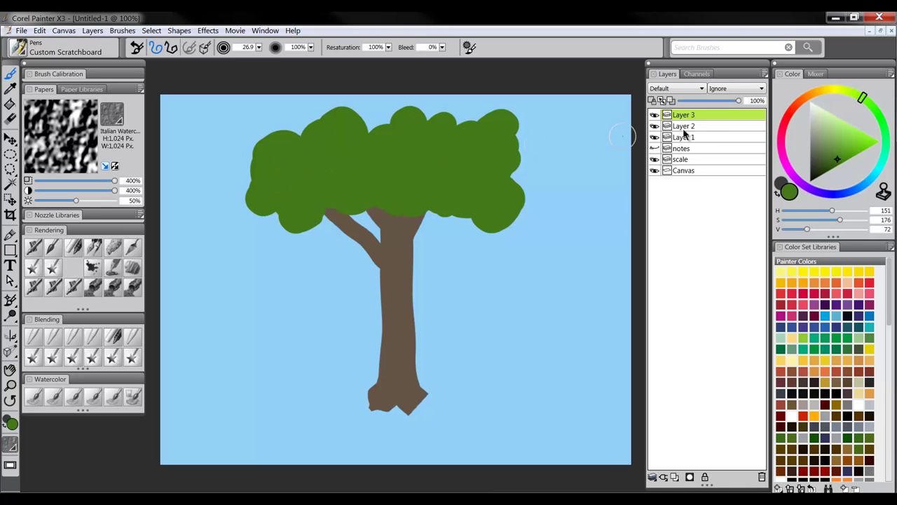
click(840, 163)
drag(838, 160, 840, 149)
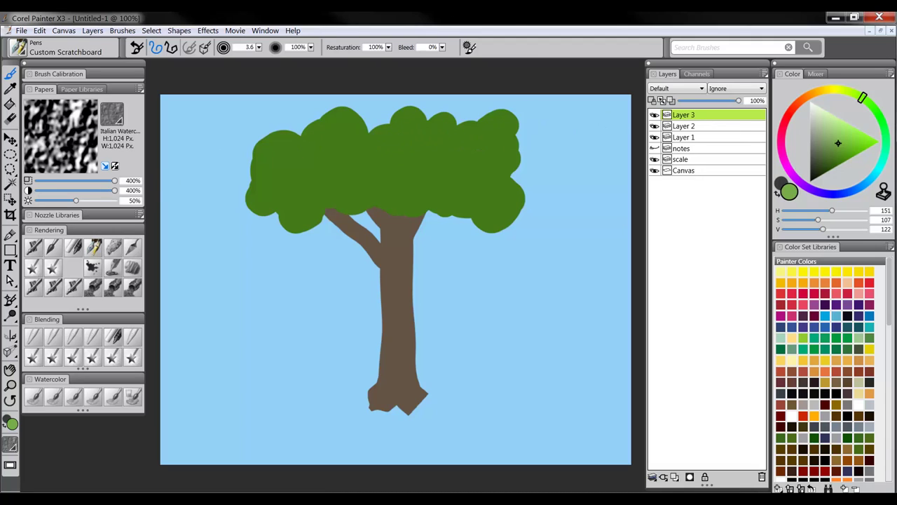
- Paint light green canopy highlights and blend them using Coarse Oily Blender and Diffuse Blur
key(bracketright)
key(bracketright)
key(bracketright)
key(bracketright)
key(bracketright)
mouse_move(413, 125)
mouse_down()
mouse_move(368, 149)
mouse_move(321, 131)
mouse_move(314, 164)
mouse_move(272, 167)
mouse_move(311, 187)
mouse_move(350, 171)
mouse_move(323, 196)
mouse_move(467, 180)
mouse_move(428, 170)
mouse_move(467, 144)
mouse_move(471, 195)
mouse_move(396, 186)
mouse_up()
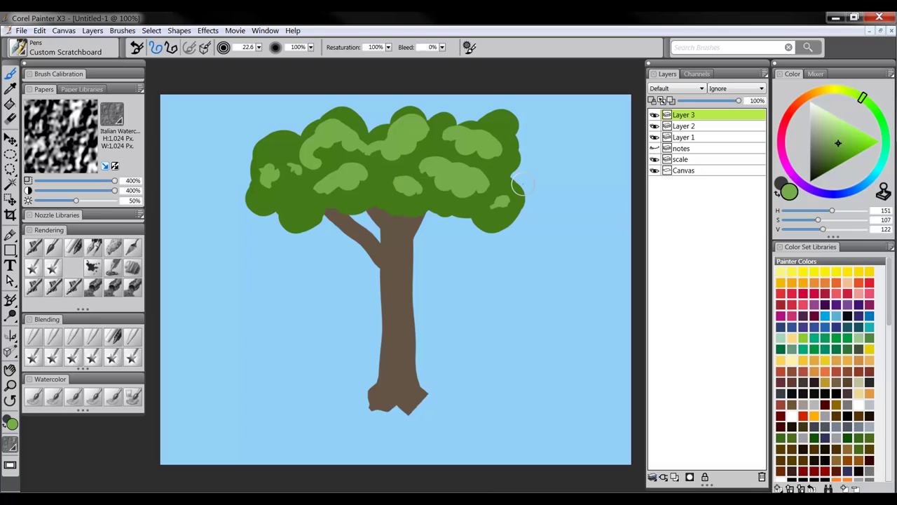
click(54, 338)
mouse_move(280, 176)
mouse_down()
mouse_move(309, 169)
mouse_move(325, 145)
mouse_move(332, 155)
mouse_move(370, 156)
mouse_move(344, 185)
mouse_move(320, 175)
mouse_move(378, 178)
mouse_move(403, 148)
mouse_move(412, 166)
mouse_move(404, 189)
mouse_move(445, 185)
mouse_move(457, 147)
mouse_up()
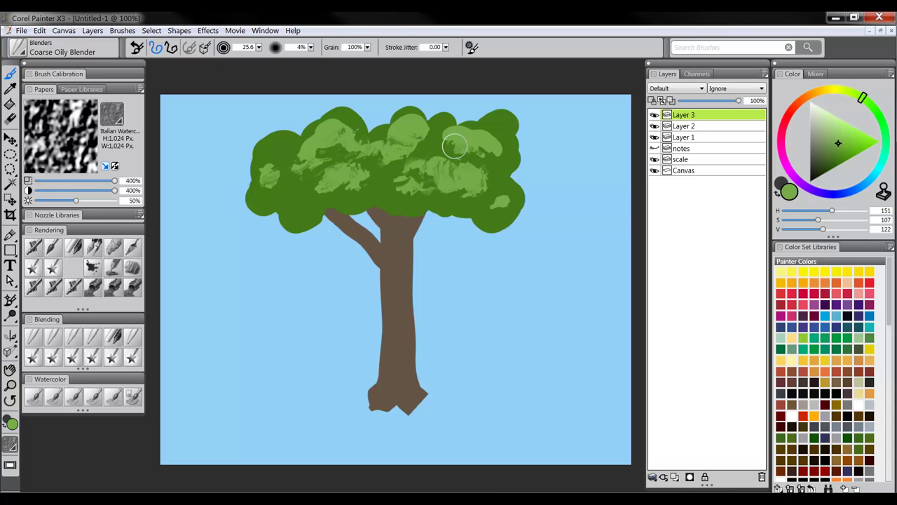
click(40, 337)
mouse_move(288, 151)
mouse_down()
mouse_move(298, 176)
mouse_move(311, 181)
mouse_move(337, 164)
mouse_move(343, 188)
mouse_move(368, 173)
mouse_move(328, 145)
mouse_move(343, 155)
mouse_move(279, 181)
mouse_move(295, 198)
mouse_move(413, 149)
mouse_move(426, 152)
mouse_move(409, 190)
mouse_move(469, 176)
mouse_move(456, 179)
mouse_move(464, 150)
mouse_move(490, 179)
mouse_move(483, 205)
mouse_up()
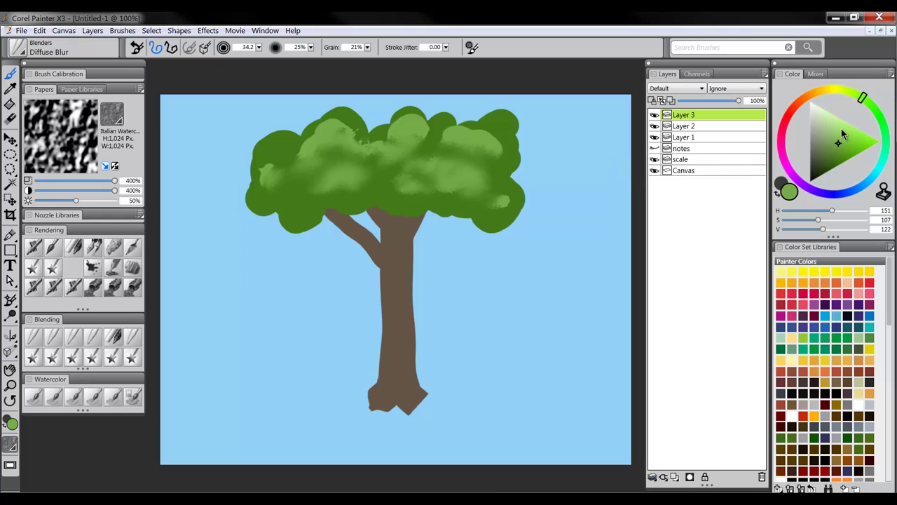
- Add small paler-green dabs on the clump tops with a smaller pen, then soften them with Diffuse Blur
click(114, 246)
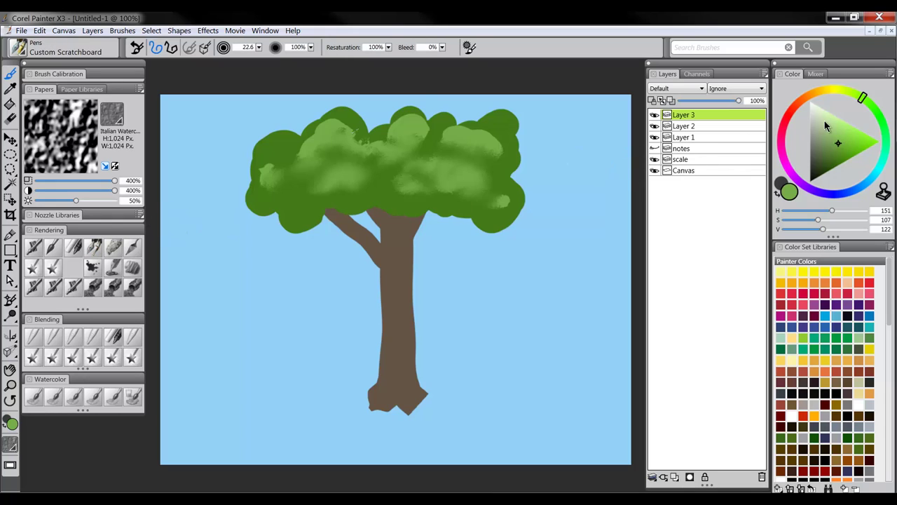
drag(841, 141, 843, 135)
key(bracketleft)
key(bracketleft)
key(bracketleft)
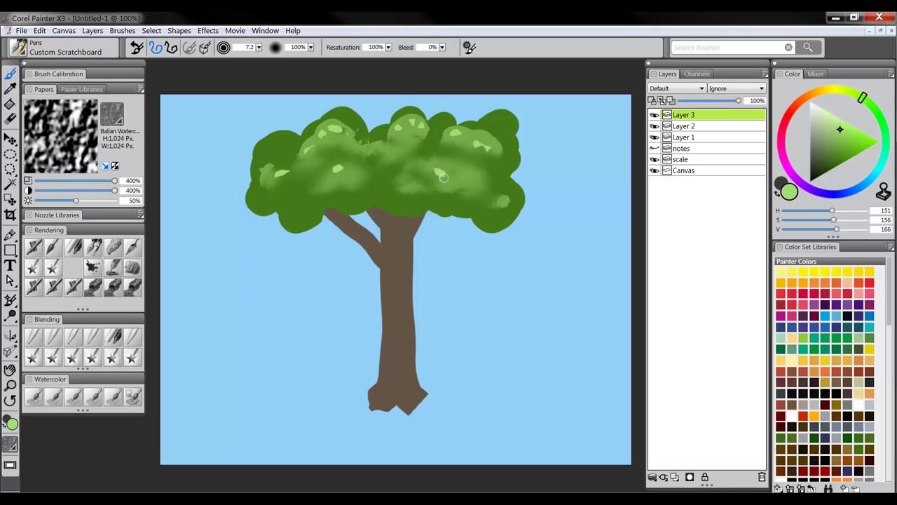
click(32, 340)
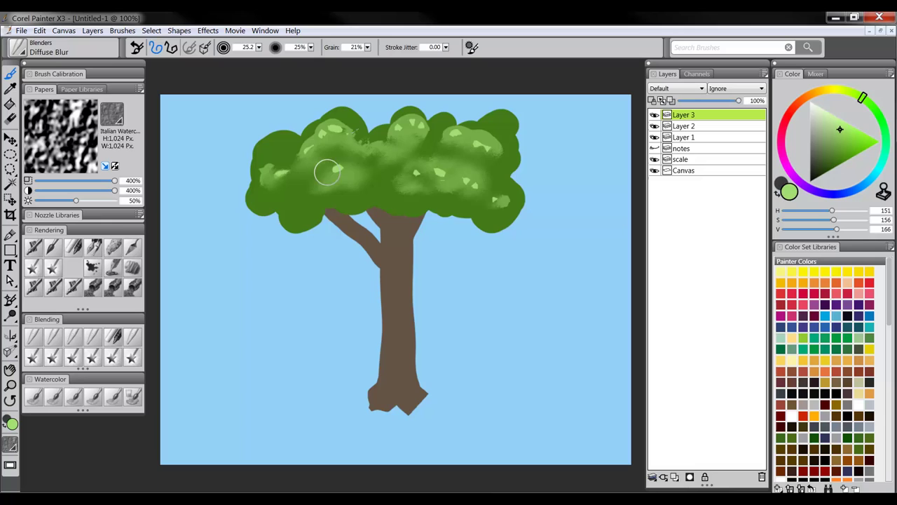
mouse_move(327, 171)
mouse_down()
mouse_move(331, 144)
mouse_move(414, 147)
mouse_move(413, 137)
mouse_move(394, 140)
mouse_move(470, 153)
mouse_move(454, 143)
mouse_move(456, 171)
mouse_move(420, 178)
mouse_move(491, 194)
mouse_move(528, 188)
mouse_up()
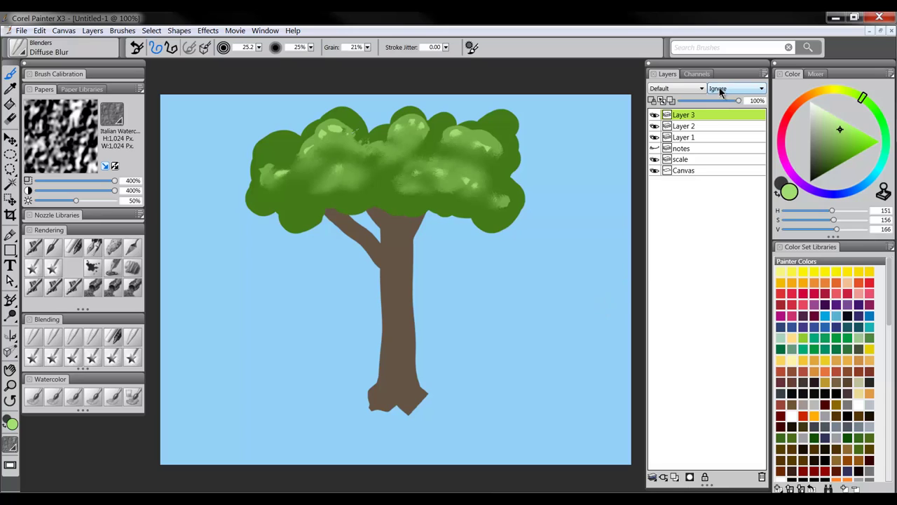
- On Layer 2, airbrush darker brown shading along the branch and the trunk's left edge
click(686, 127)
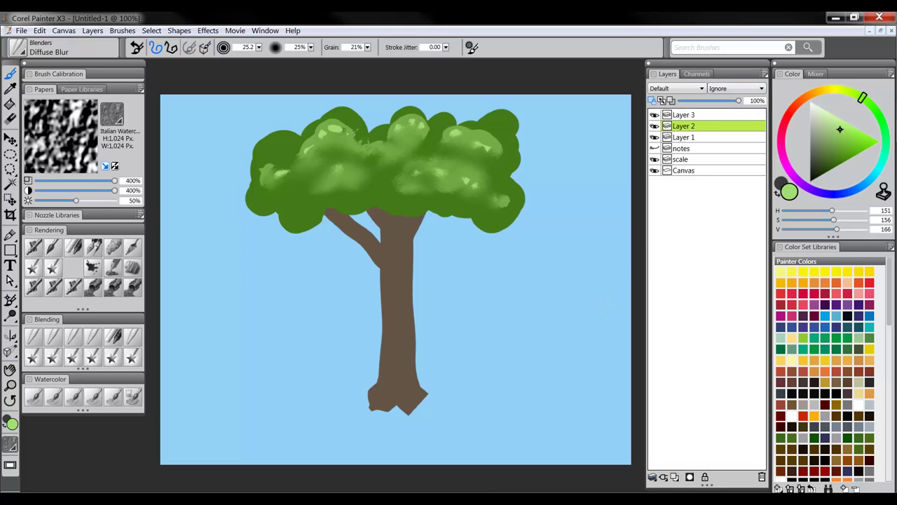
key(ctrl+1)
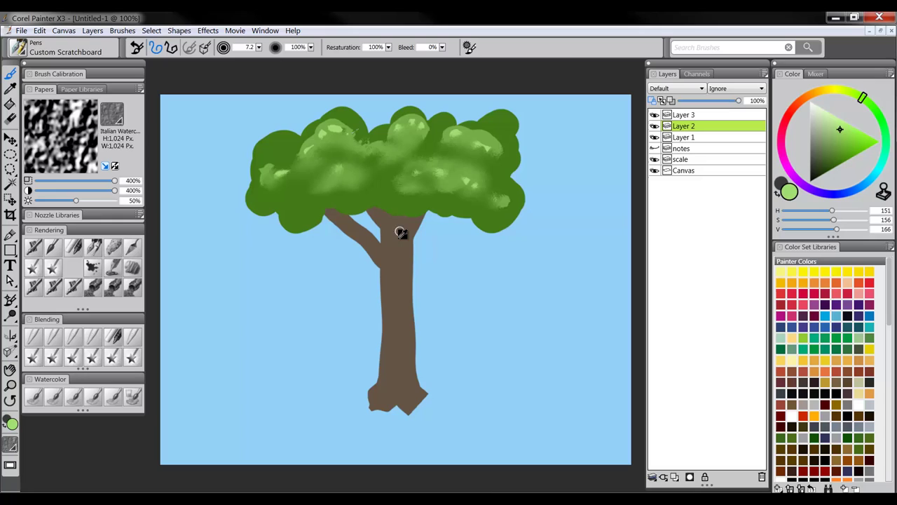
alt+click(401, 234)
click(40, 248)
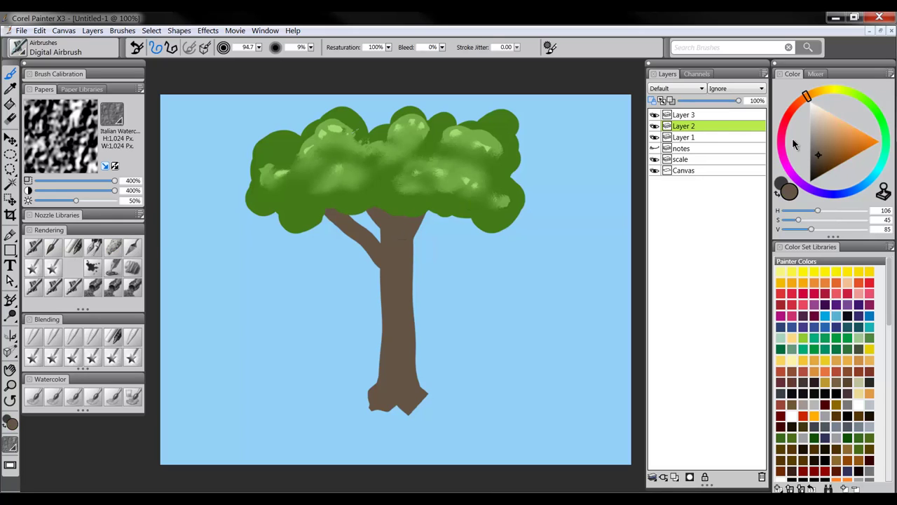
click(818, 169)
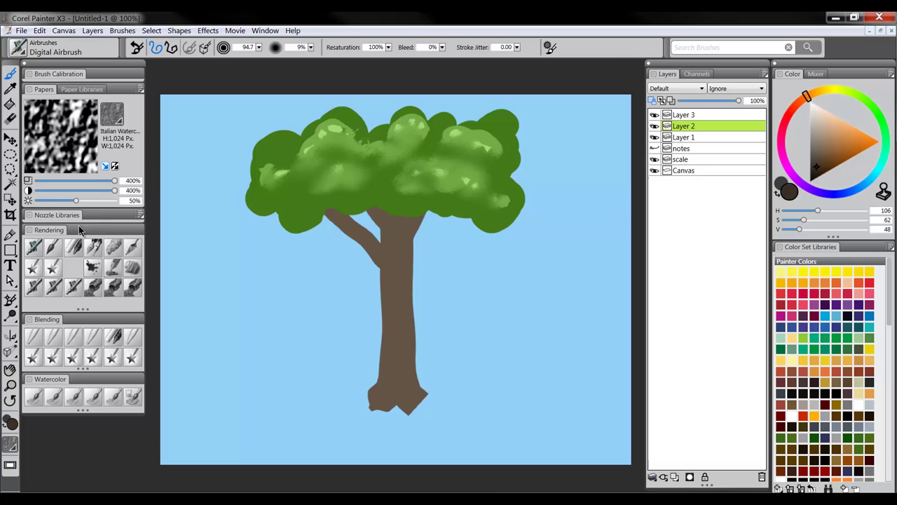
mouse_move(326, 221)
mouse_down()
mouse_move(356, 236)
mouse_move(377, 274)
mouse_move(377, 376)
mouse_move(380, 353)
mouse_move(369, 348)
mouse_up()
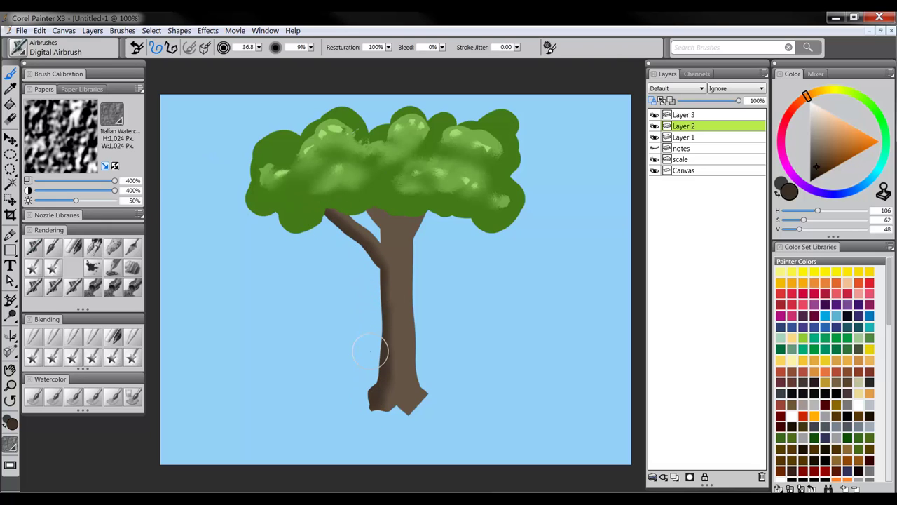
- Airbrush a lighter brown-grey highlight down the trunk's centre and lower trunk with a smaller brush
key(bracketleft)
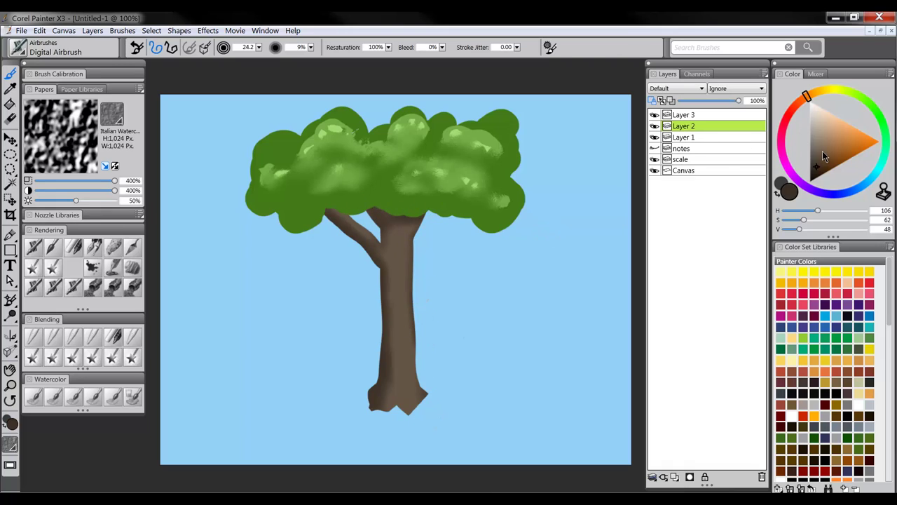
alt+click(400, 283)
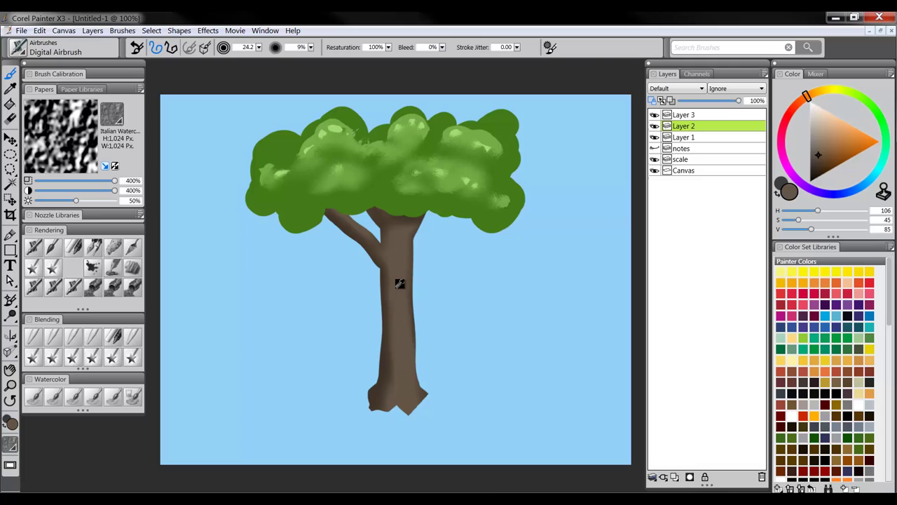
click(820, 136)
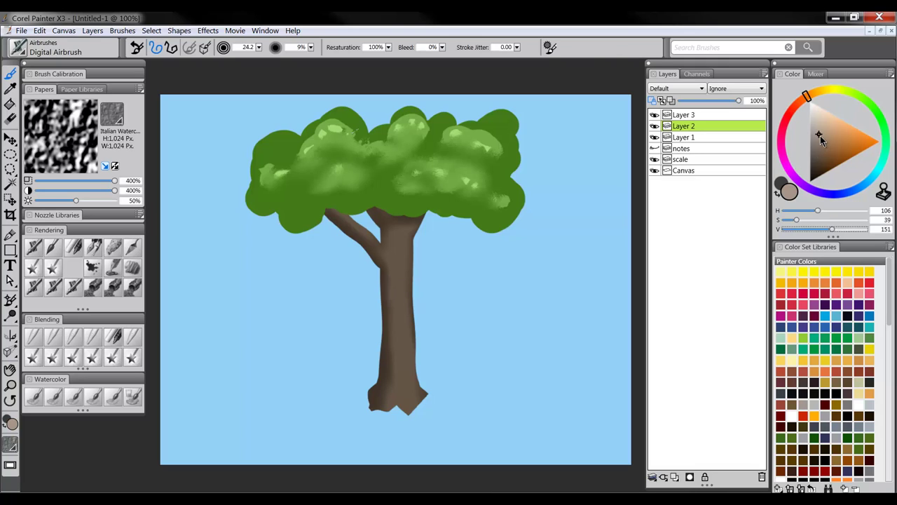
key([)
mouse_move(411, 222)
mouse_down()
mouse_move(399, 239)
mouse_move(401, 365)
mouse_up()
drag(401, 323, 407, 381)
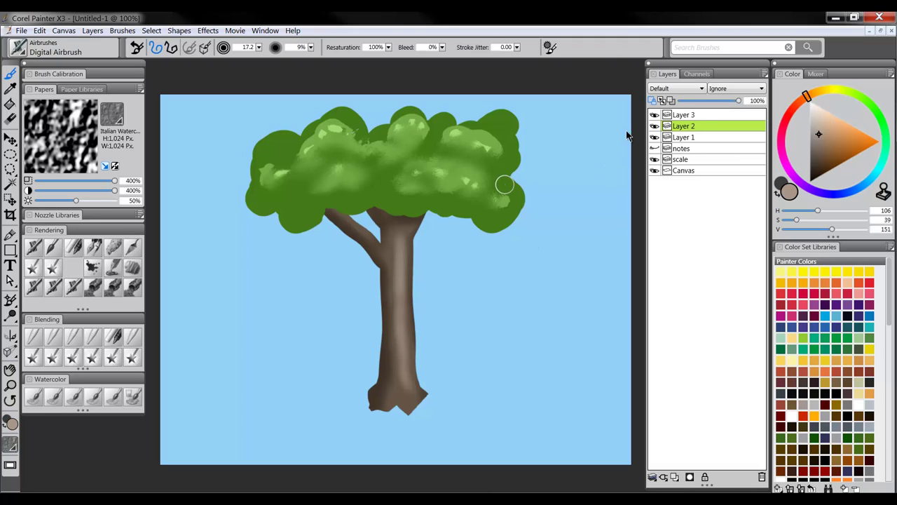
- Hide the sky, trunk and canopy layers, then select the grayscale scale layer's content
click(654, 136)
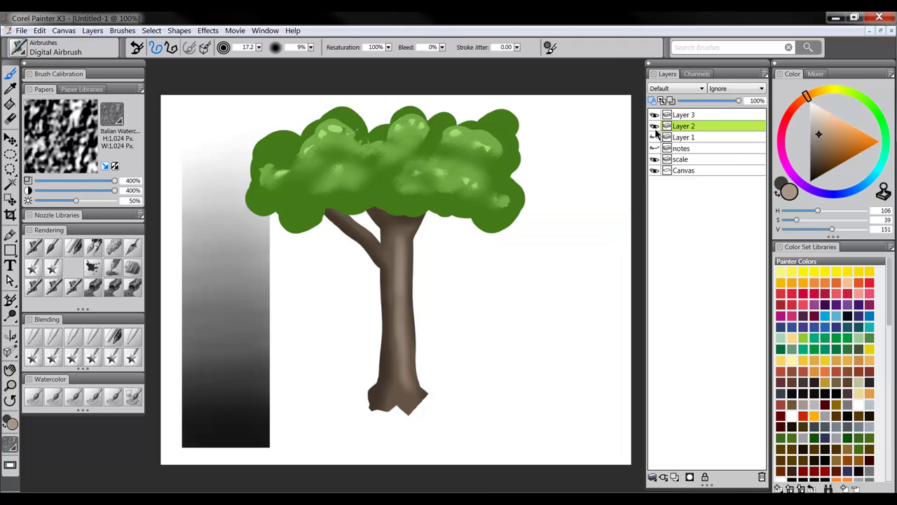
click(654, 126)
click(653, 114)
click(682, 160)
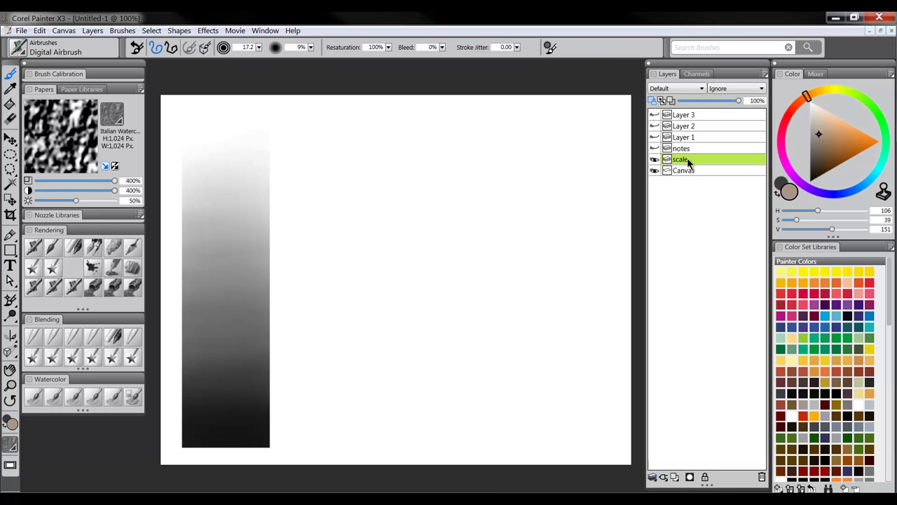
right_click(686, 159)
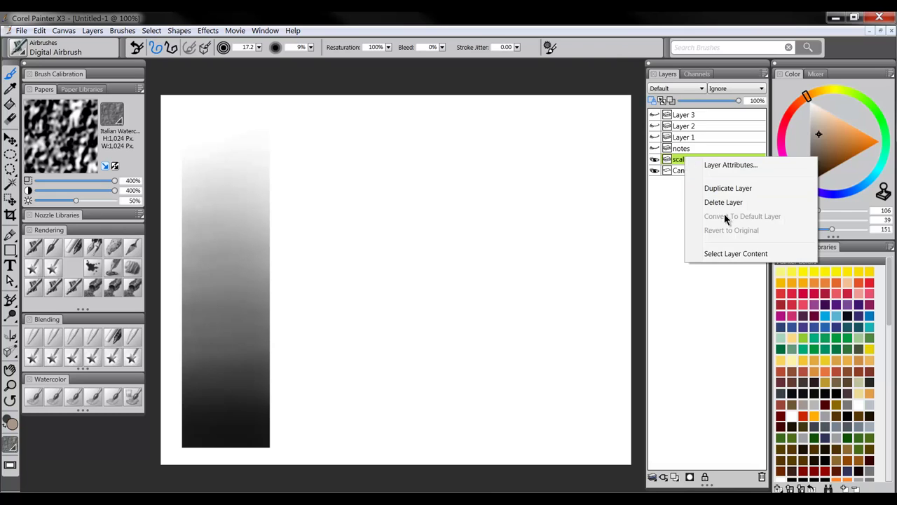
click(727, 253)
- Add a new layer set to Multiply and choose a darker brown for the tint
click(675, 480)
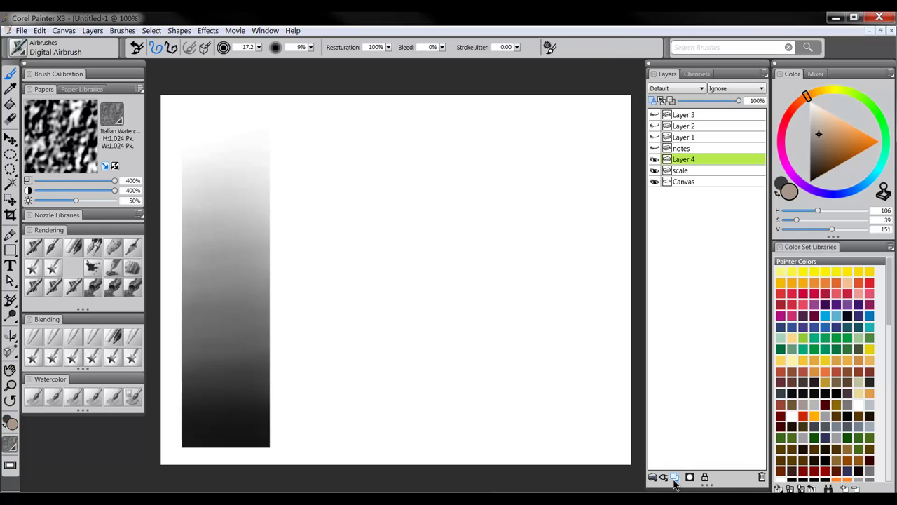
click(676, 88)
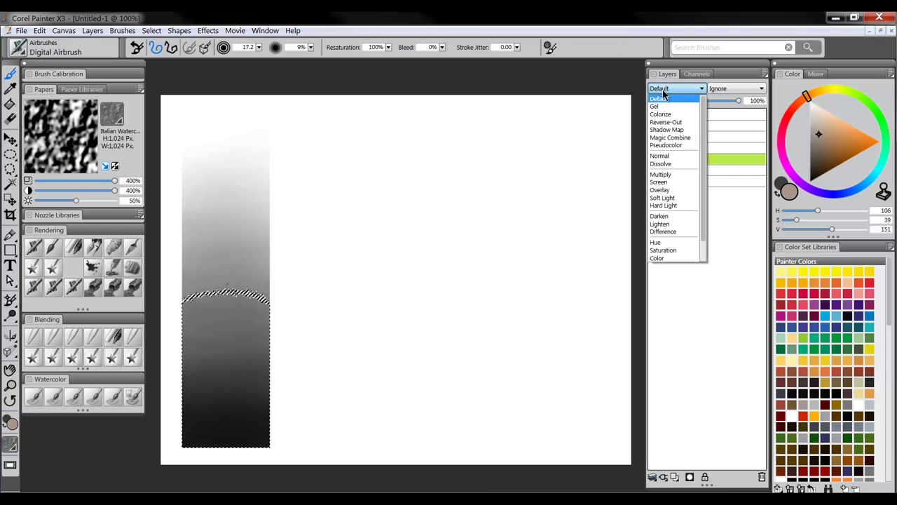
click(673, 175)
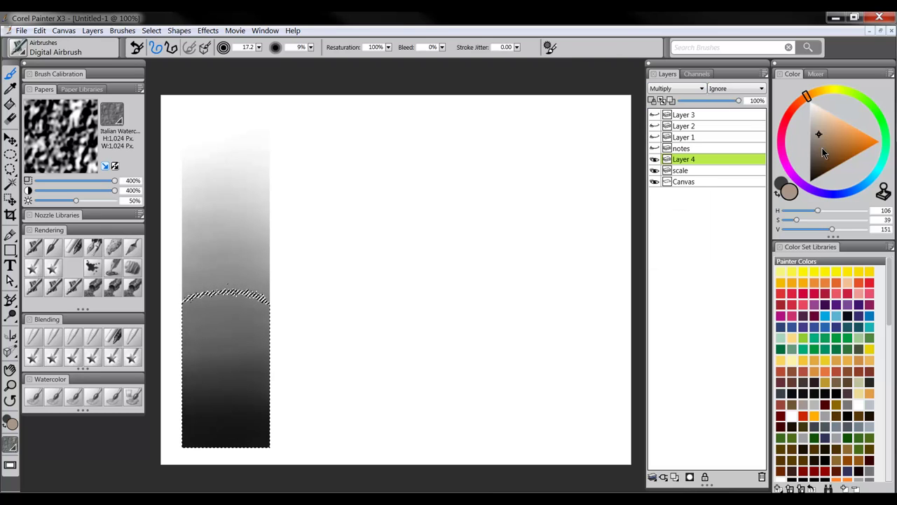
click(821, 146)
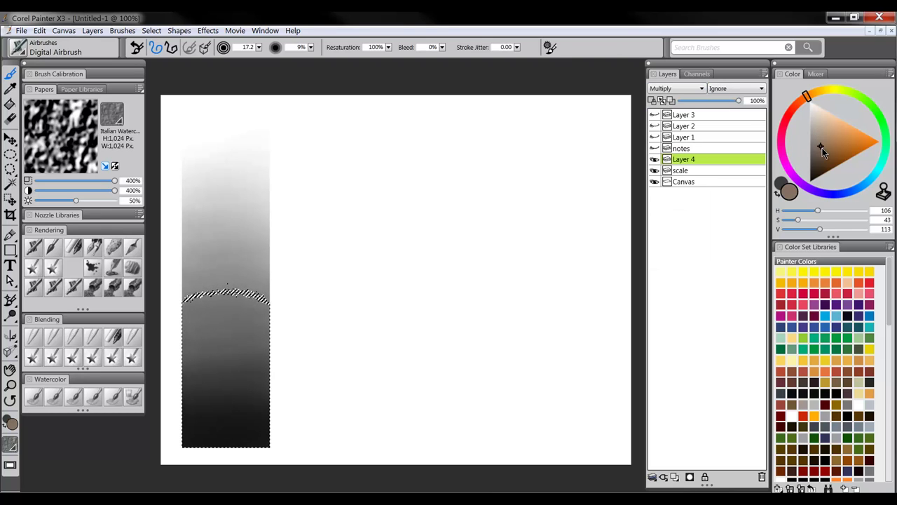
- Try a Paint Bucket fill, undo it, then brush brown over the gradient column with Custom Scratchboard
click(10, 104)
click(241, 185)
key(ctrl+z)
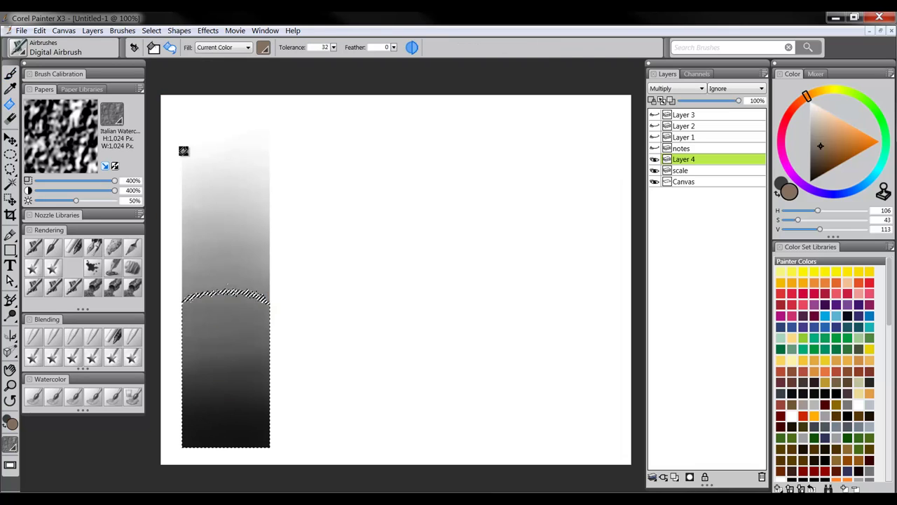
click(98, 245)
mouse_move(206, 149)
mouse_down()
mouse_move(218, 302)
mouse_move(224, 127)
mouse_move(250, 171)
mouse_up()
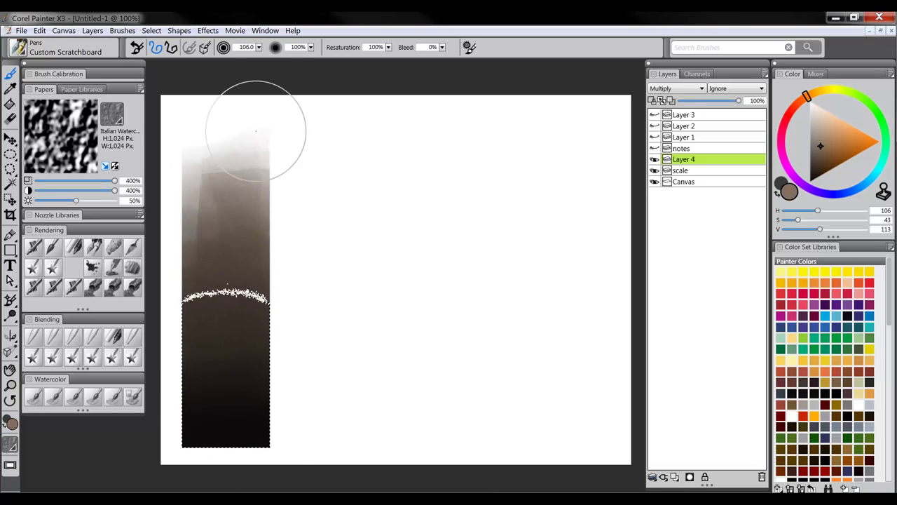
- Tint the gradient column's upper part brown and clear the selection
mouse_move(256, 124)
mouse_down()
mouse_move(253, 255)
mouse_move(224, 183)
mouse_move(189, 171)
mouse_move(183, 226)
mouse_move(178, 119)
mouse_move(213, 155)
mouse_move(250, 166)
mouse_move(268, 236)
mouse_up()
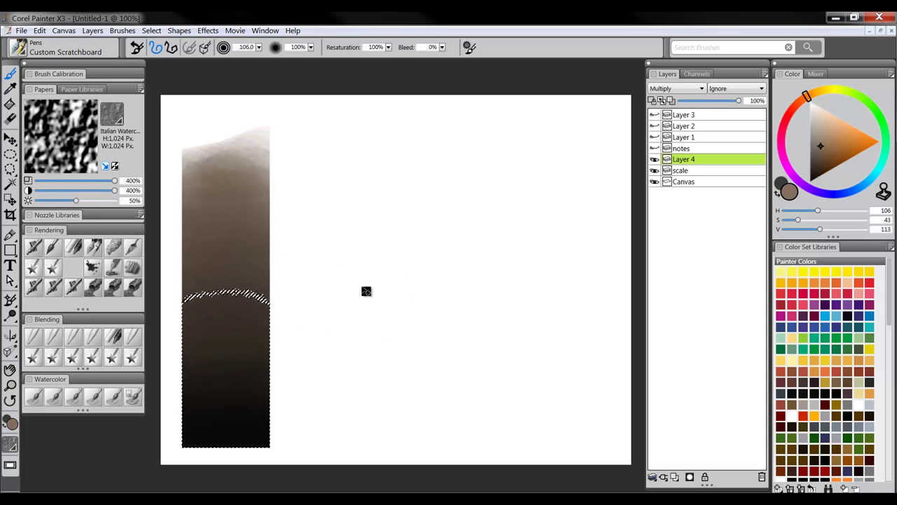
key(ctrl+d)
drag(353, 283, 462, 260)
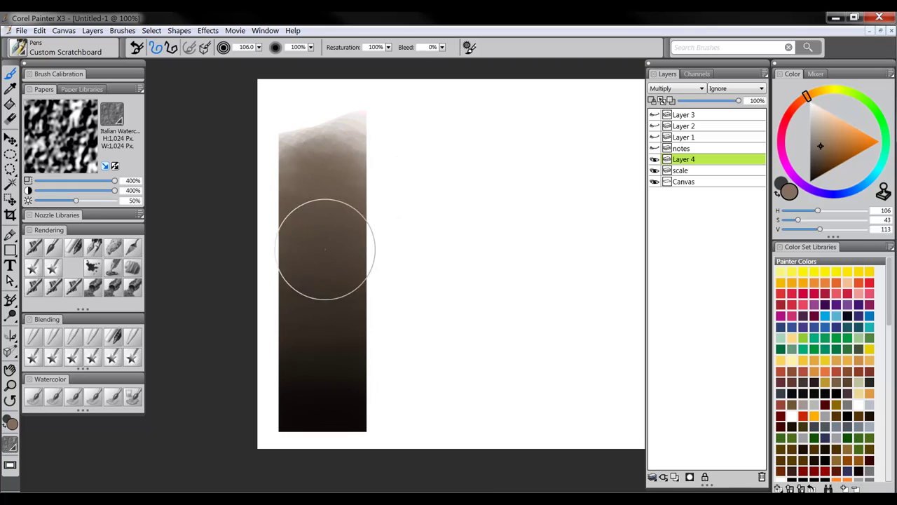
- Dab a small brown sample blob beside the column with a smaller pen
click(93, 247)
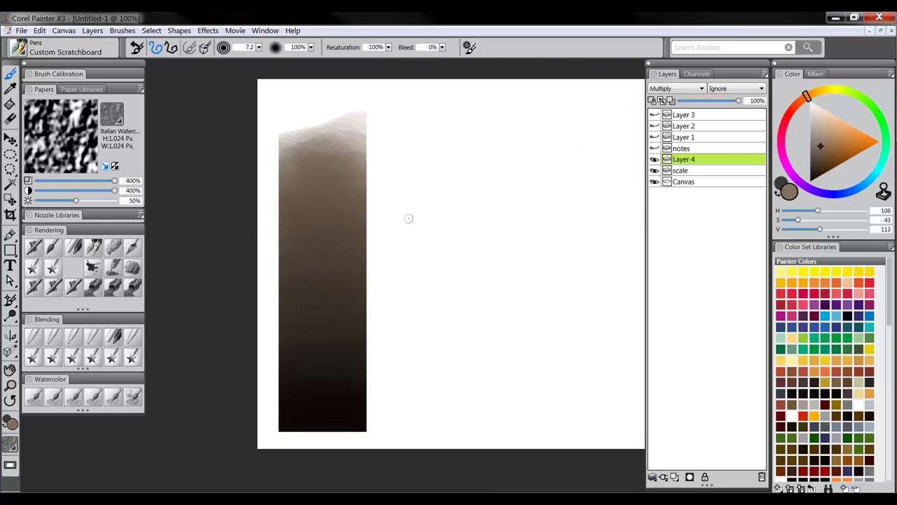
drag(406, 237, 410, 258)
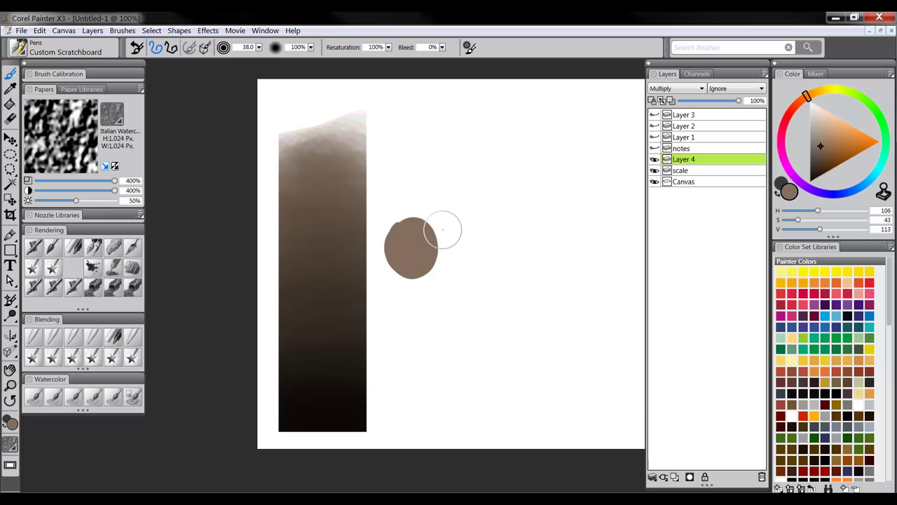
click(33, 337)
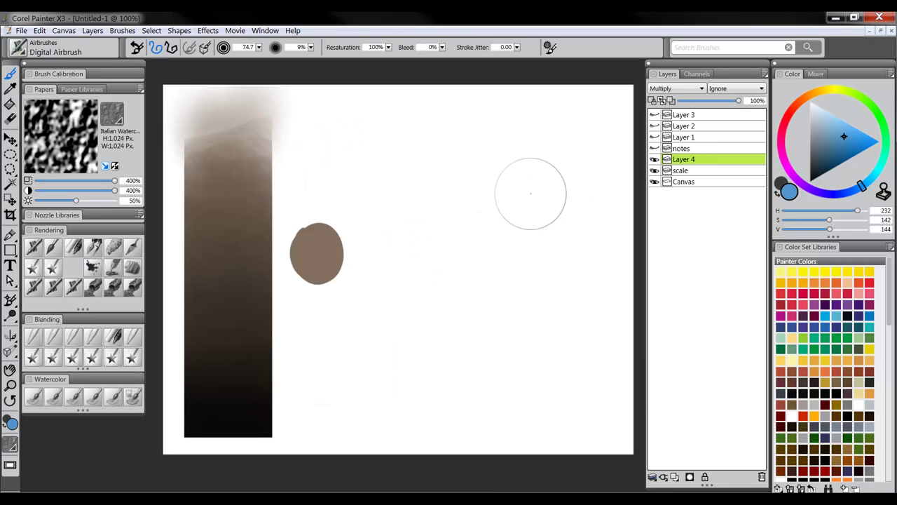
drag(438, 206, 431, 194)
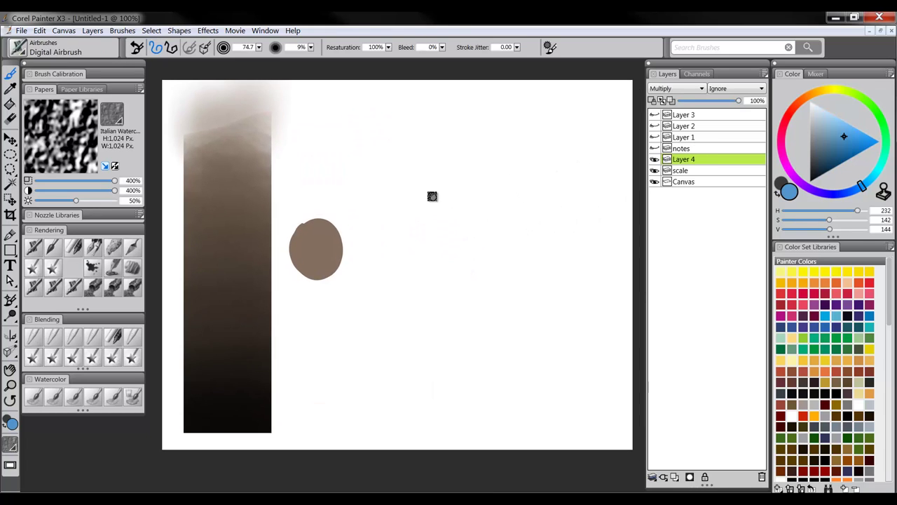